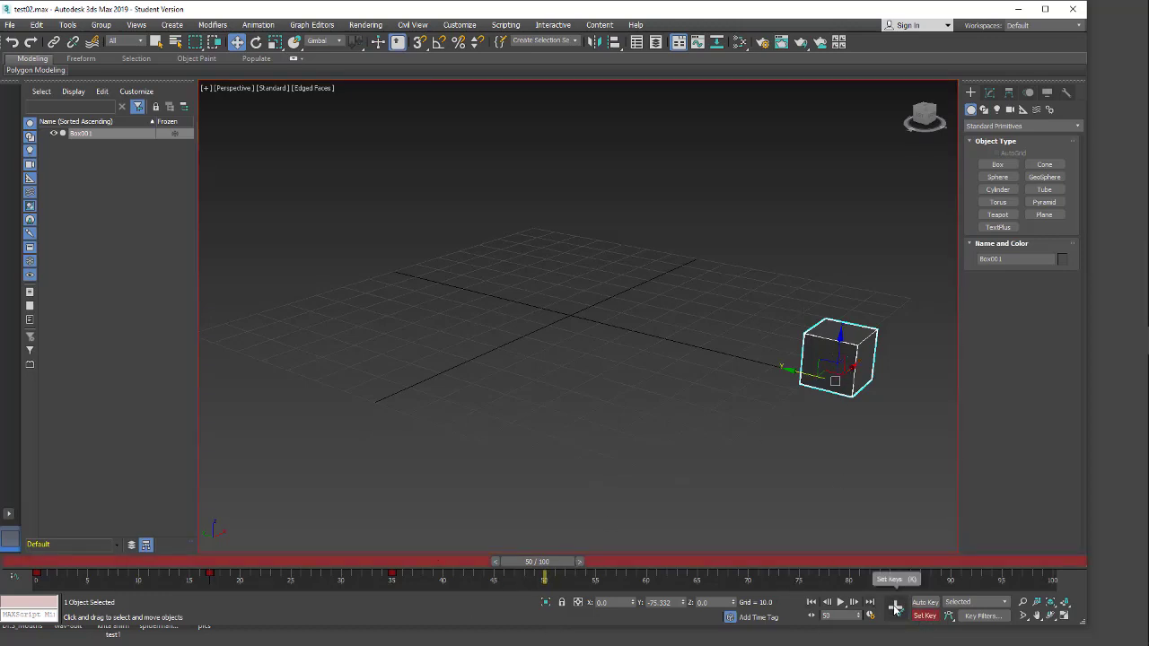
Try raising Box001 along Z at frame 50 without setting a key
drag(843, 334, 853, 200)
mouse_move(524, 563)
mouse_down()
mouse_move(347, 562)
mouse_move(539, 560)
mouse_up()
key(w)
drag(839, 348, 816, 285)
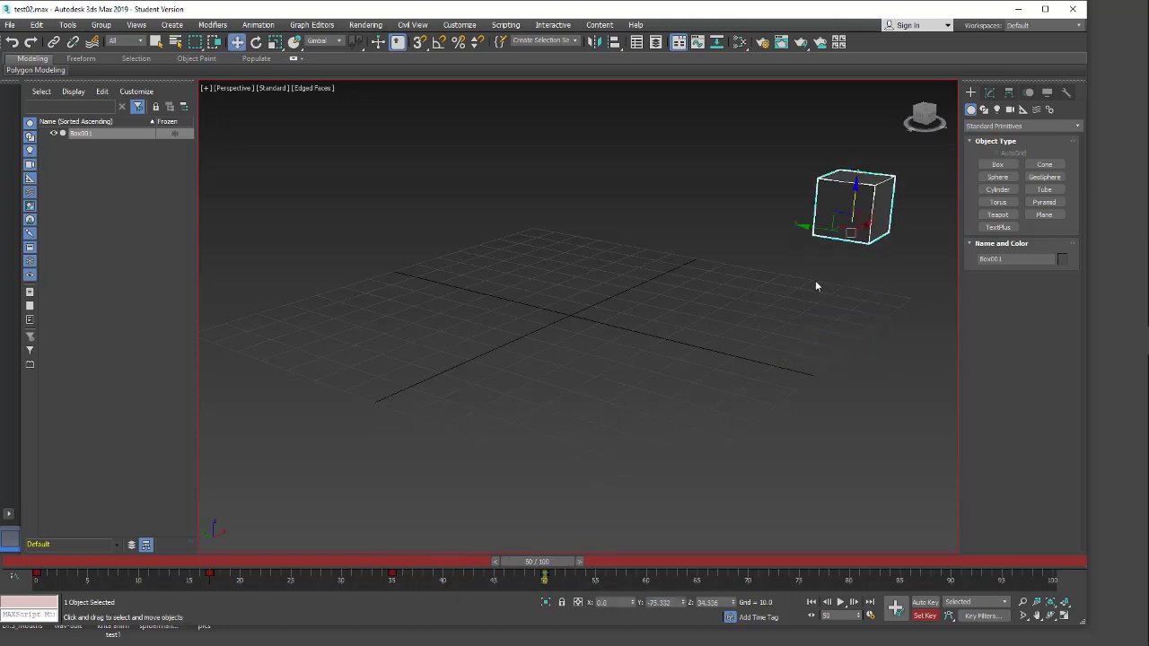
At frame 60, raise Box001 to a Z position of about 39.8 and set a key
drag(541, 562, 648, 579)
key(w)
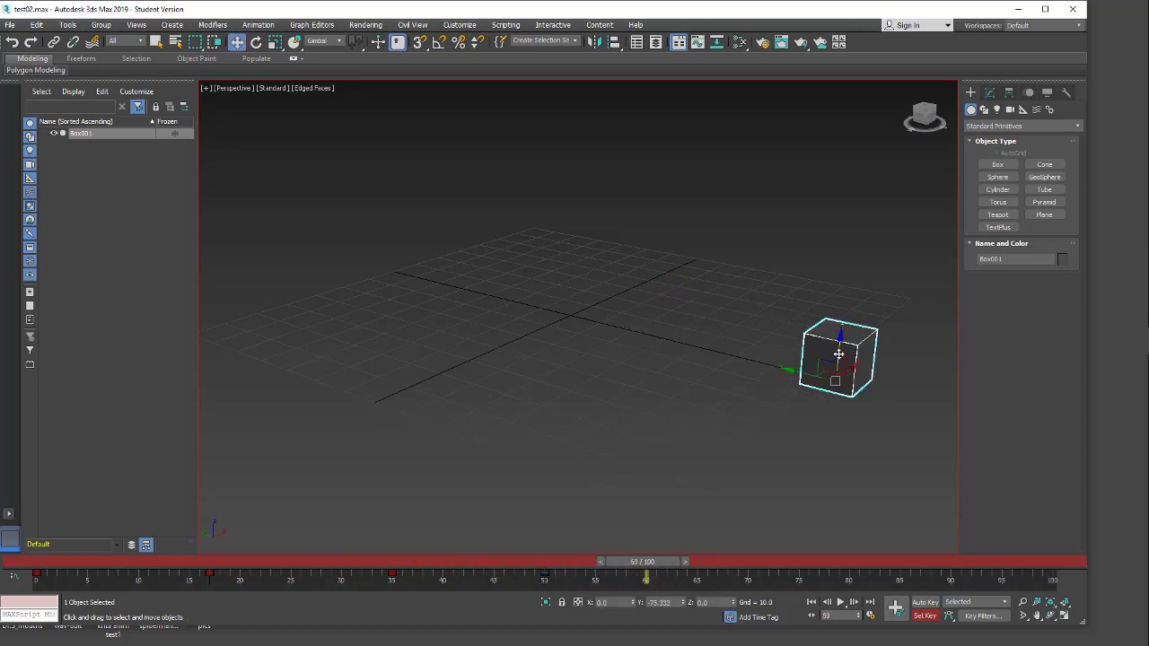
drag(837, 357, 859, 189)
click(894, 609)
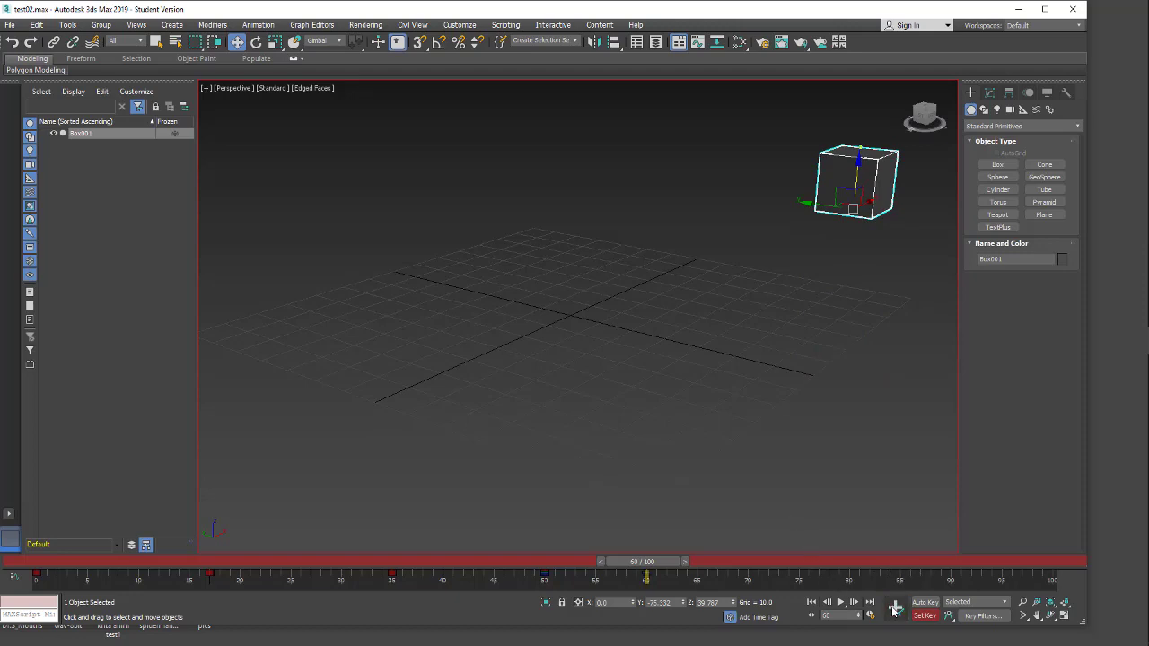
Examine which tracks the Set Key filters include, and return the animation to frame 0
drag(639, 564, 539, 589)
key(w)
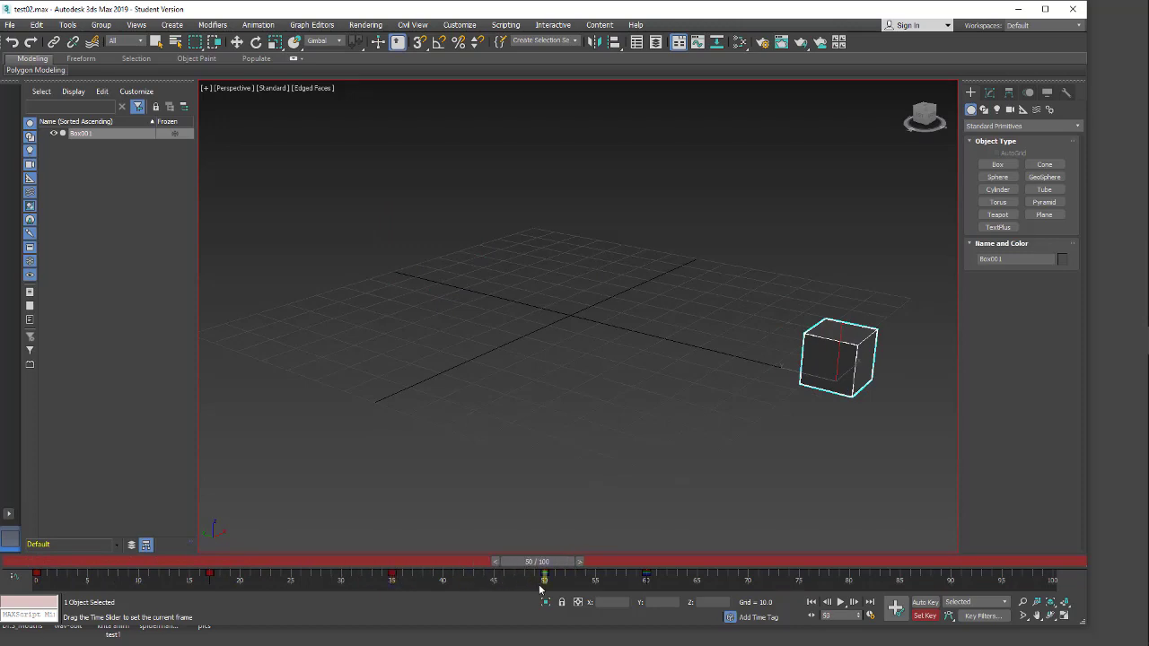
key(w)
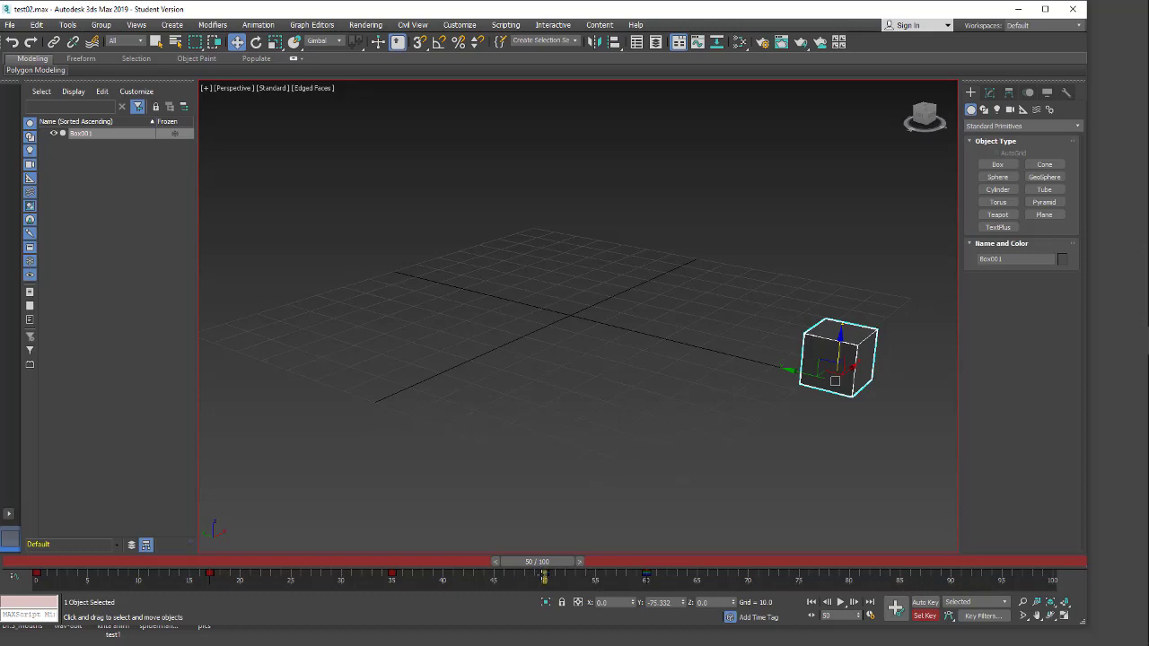
drag(533, 564, 551, 583)
click(984, 615)
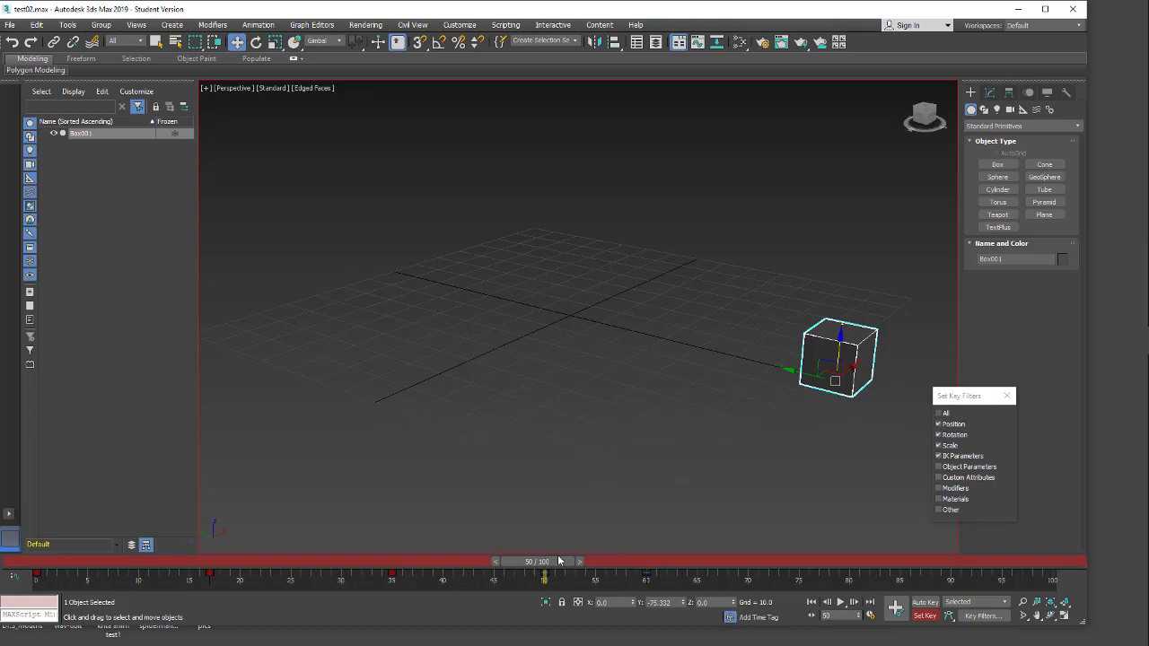
drag(554, 567, 40, 567)
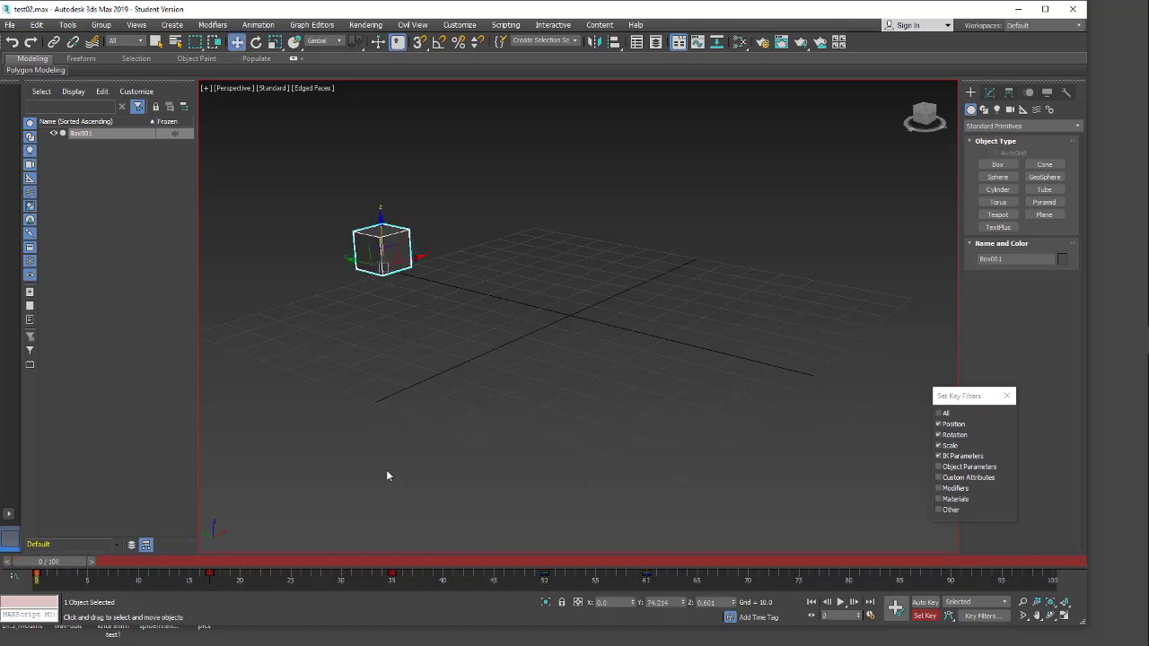
click(1006, 398)
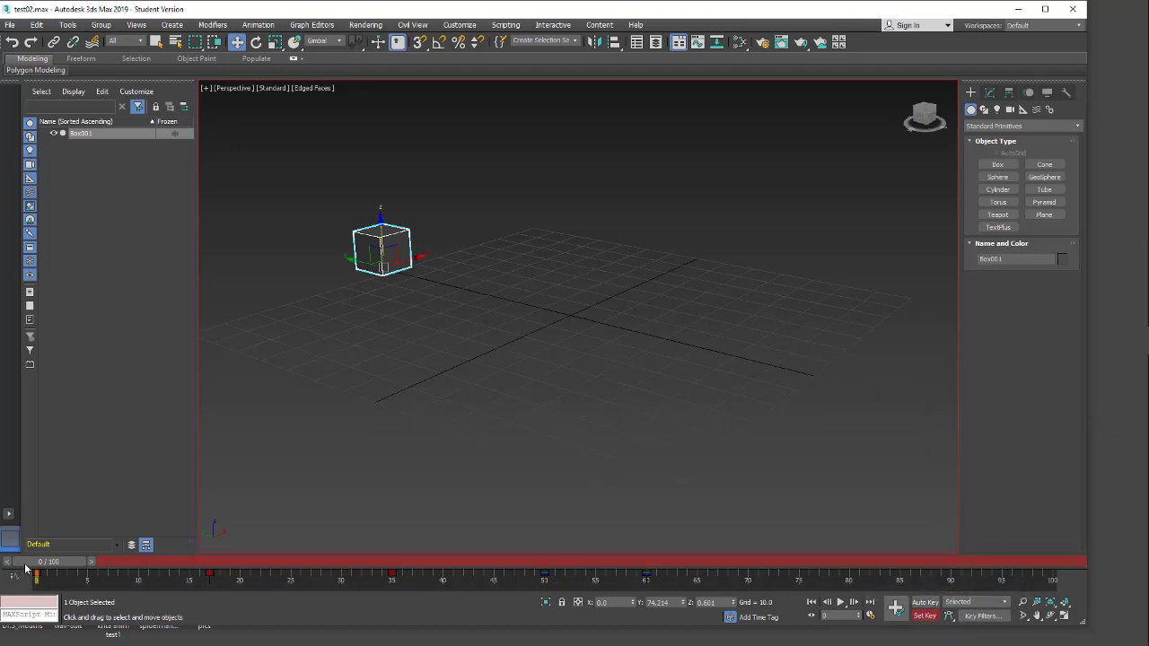
Turn on Auto Key and rotate Box001 about 117° around the X axis at frame 0
key(e)
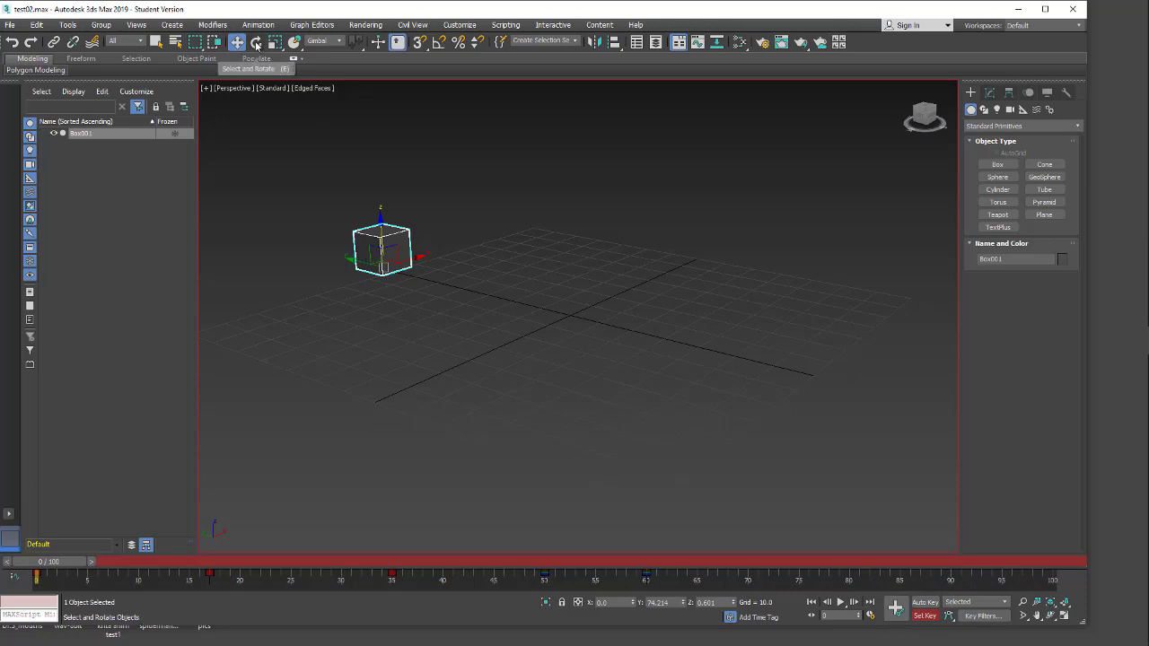
drag(384, 224, 448, 395)
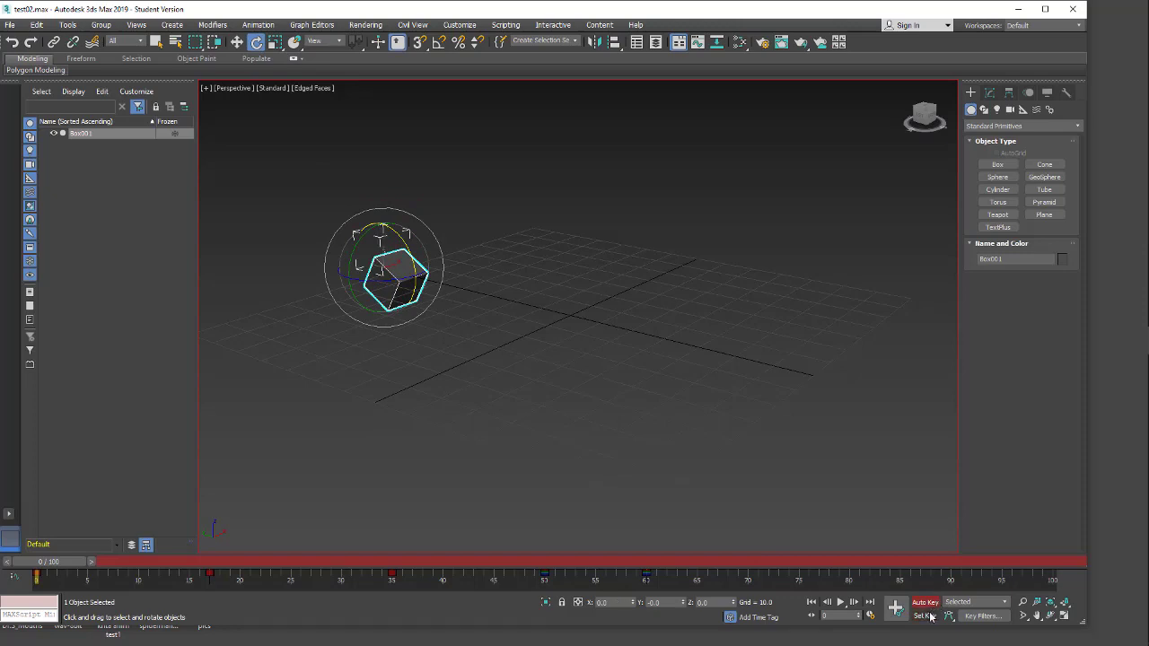
key(ctrl+z)
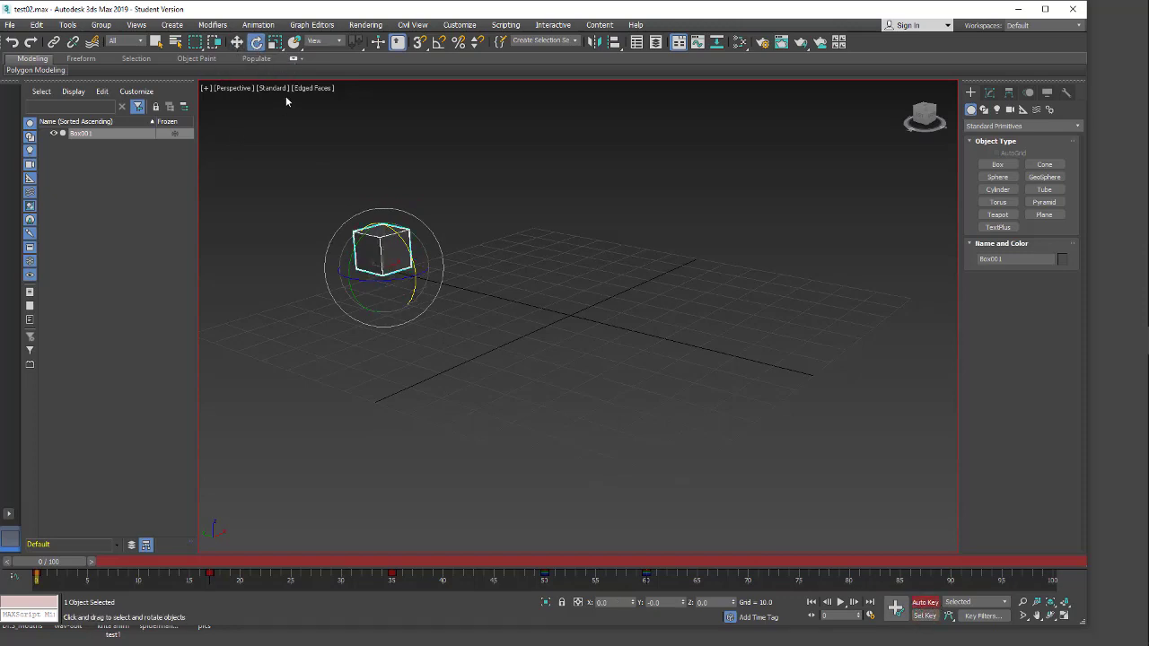
drag(392, 236, 413, 406)
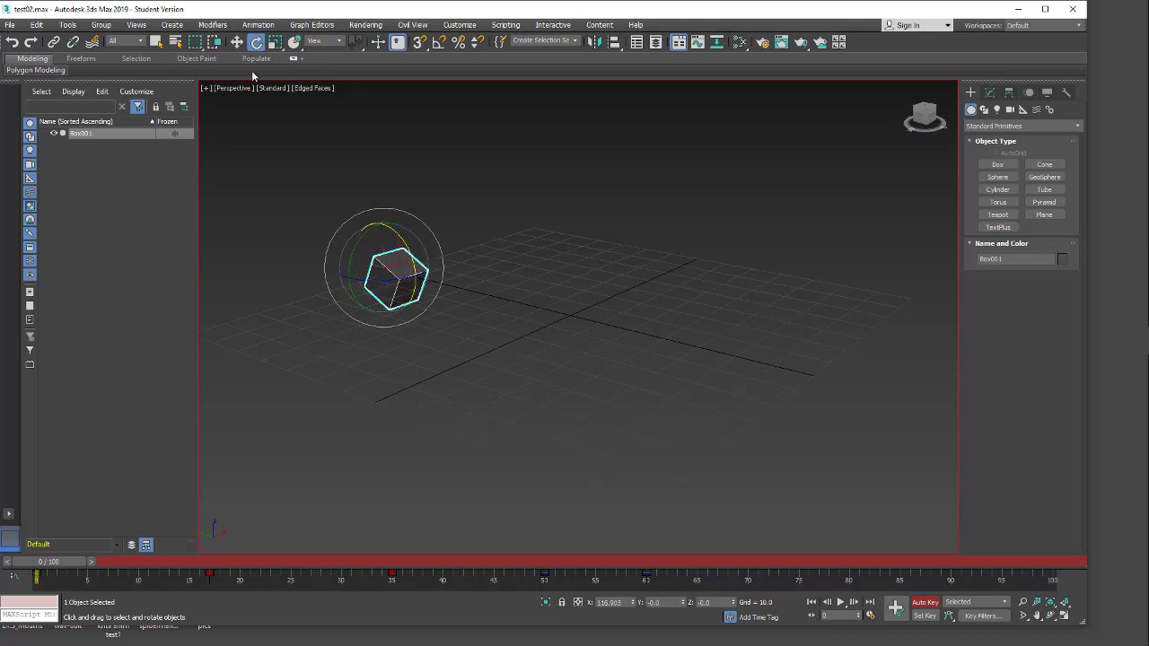
Scale Box001 uniformly to about 175% at frame 0 and to about 72% at frame 17
click(276, 42)
drag(374, 265, 384, 220)
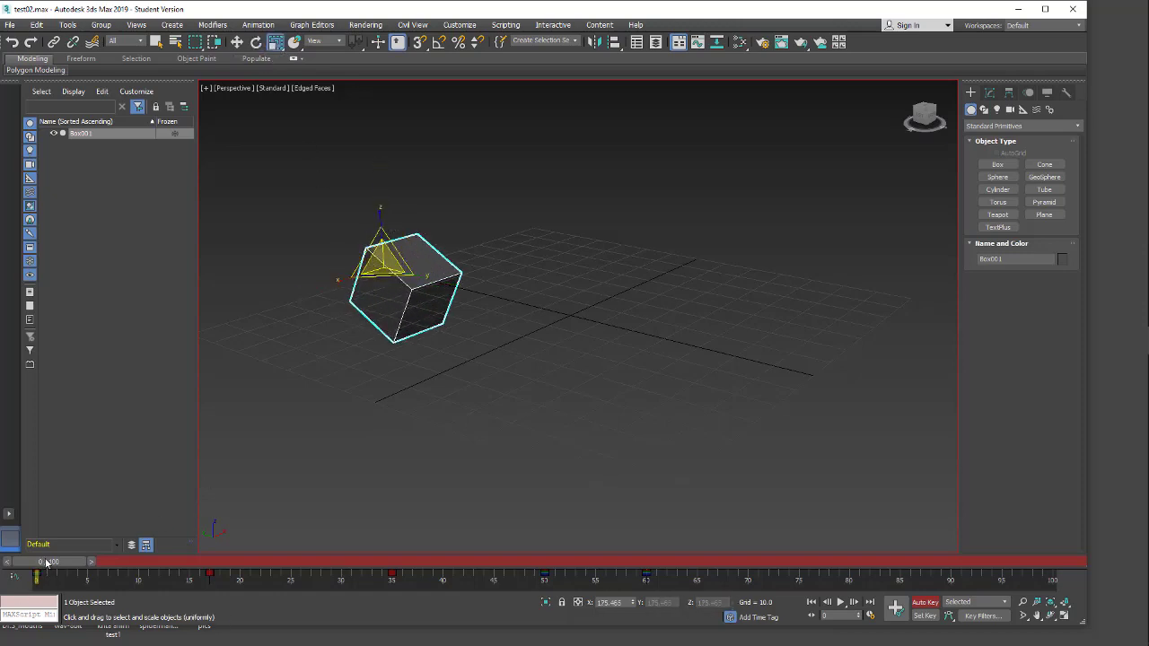
drag(47, 562, 211, 562)
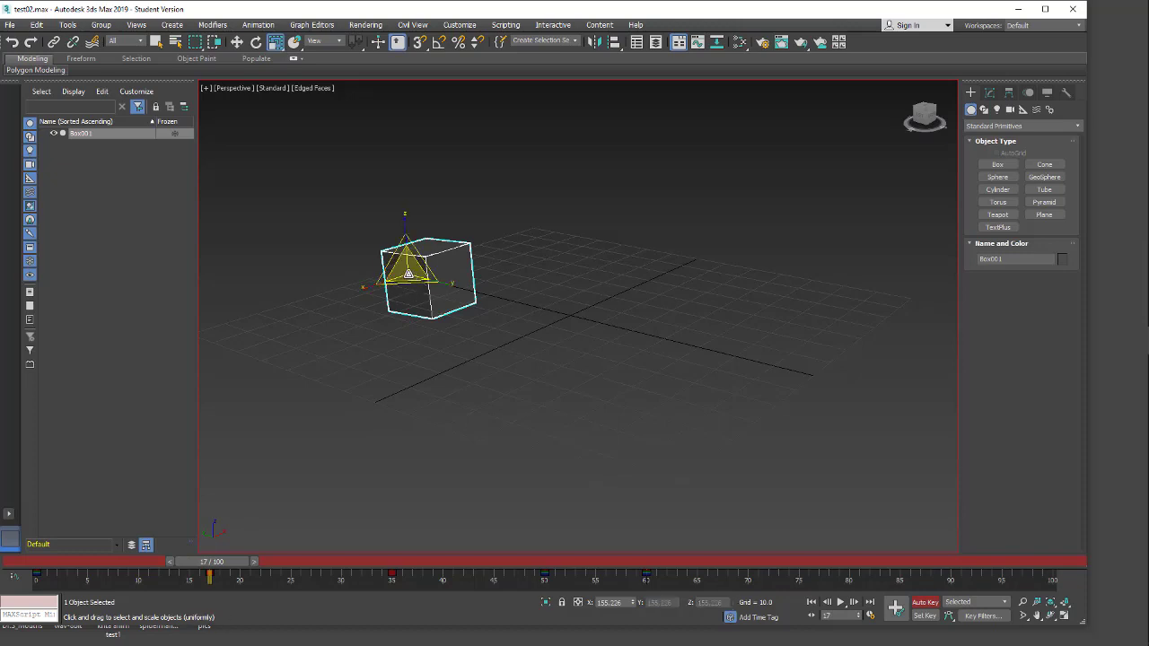
drag(403, 263, 398, 341)
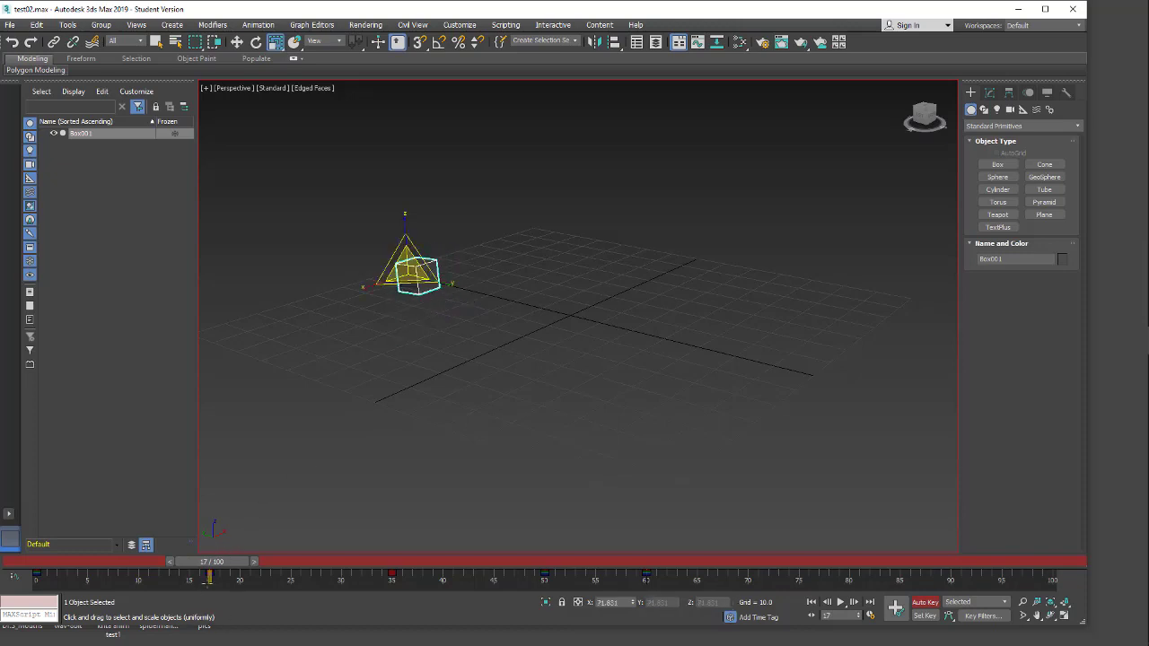
Return to frame 0 and open the Curve Editor for Box001, placing its window away from the main toolbar
drag(215, 568, 41, 564)
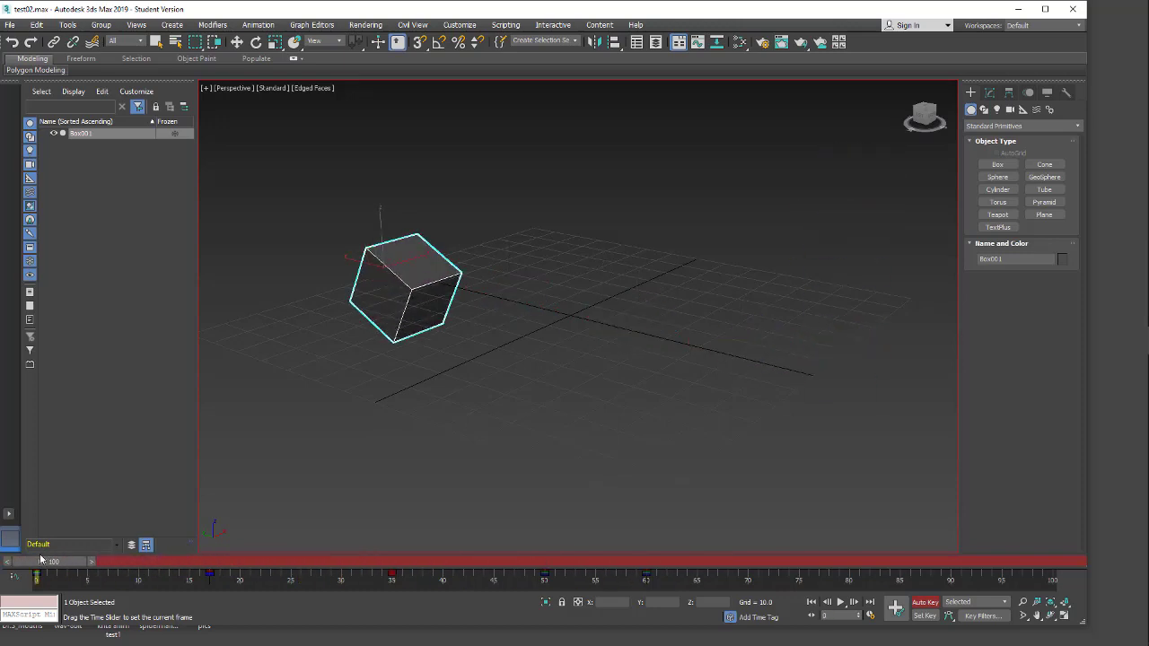
key(r)
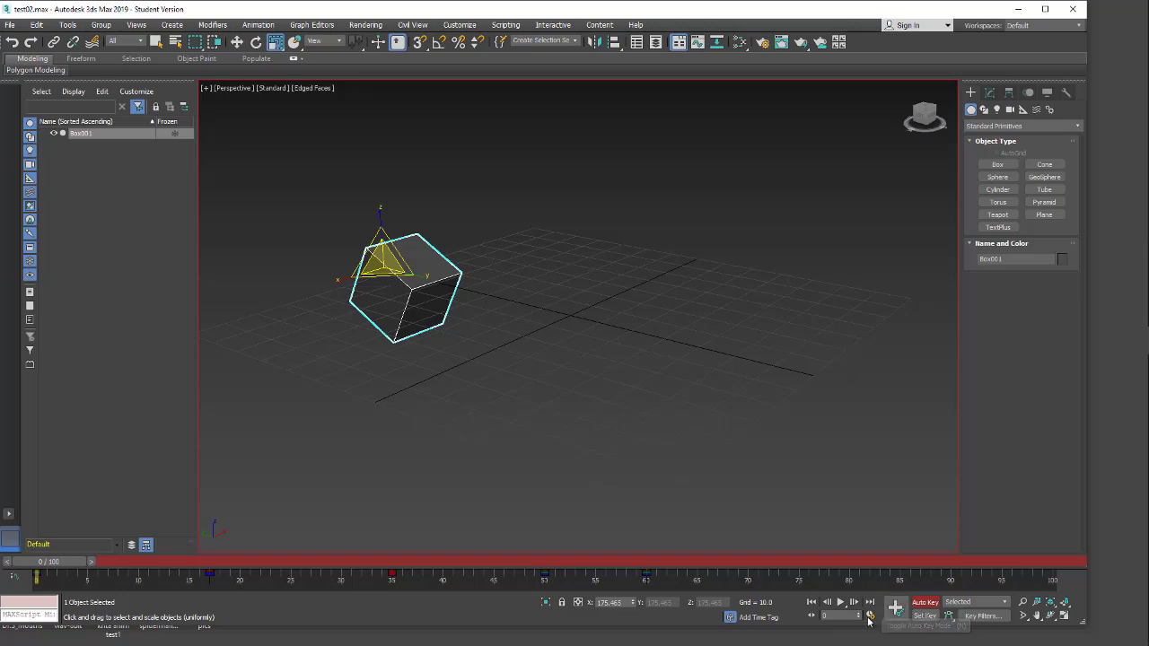
click(895, 614)
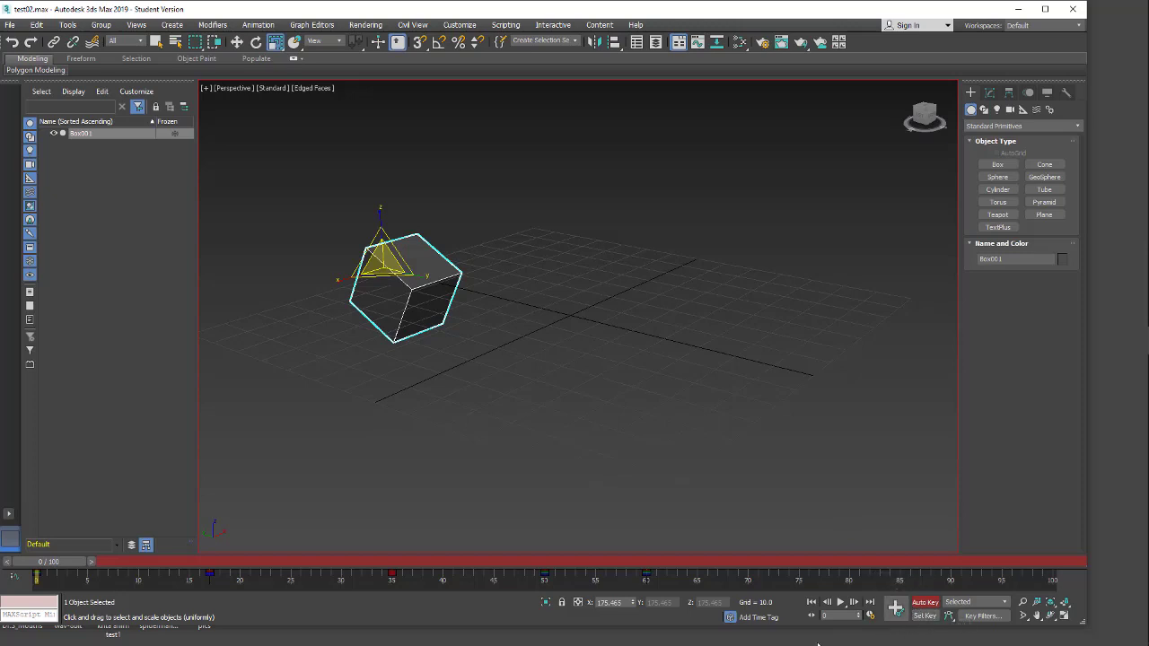
mouse_move(39, 565)
mouse_down()
mouse_move(661, 565)
mouse_move(260, 581)
mouse_move(166, 575)
mouse_move(661, 575)
mouse_move(29, 571)
mouse_up()
key(r)
click(308, 25)
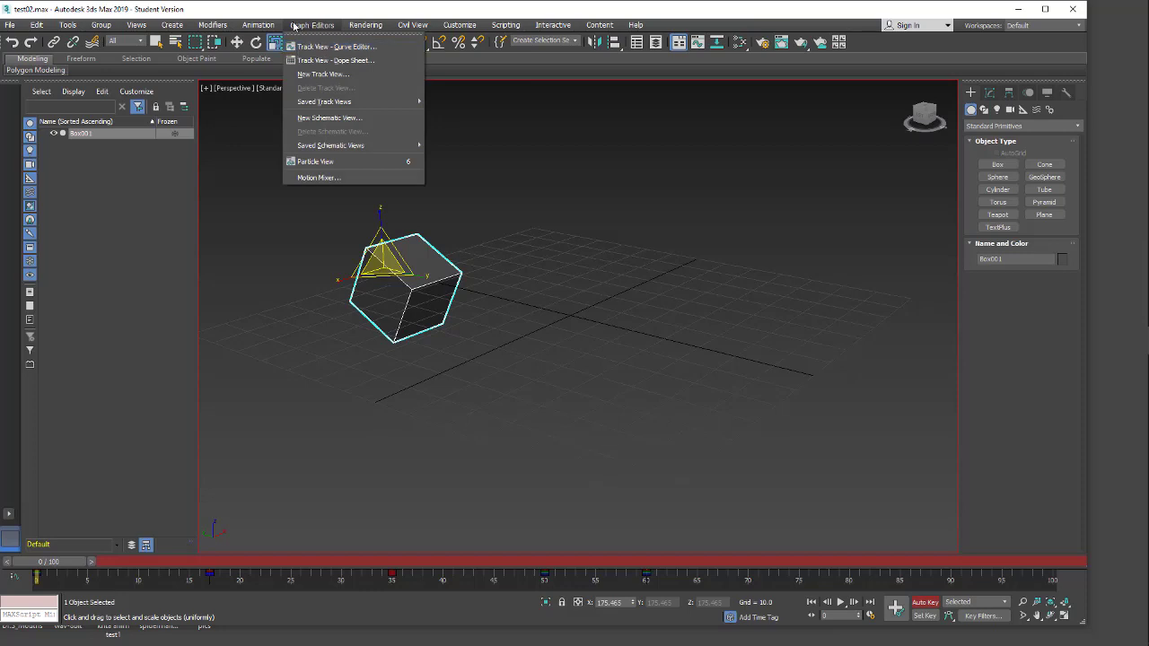
click(325, 46)
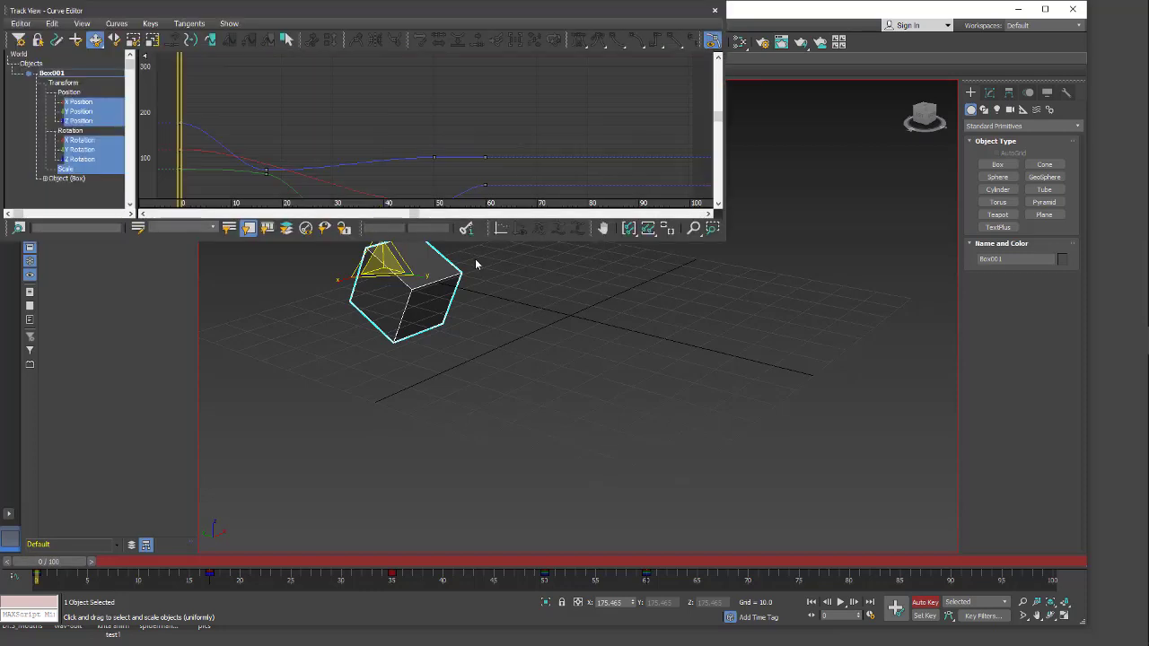
drag(376, 10, 760, 336)
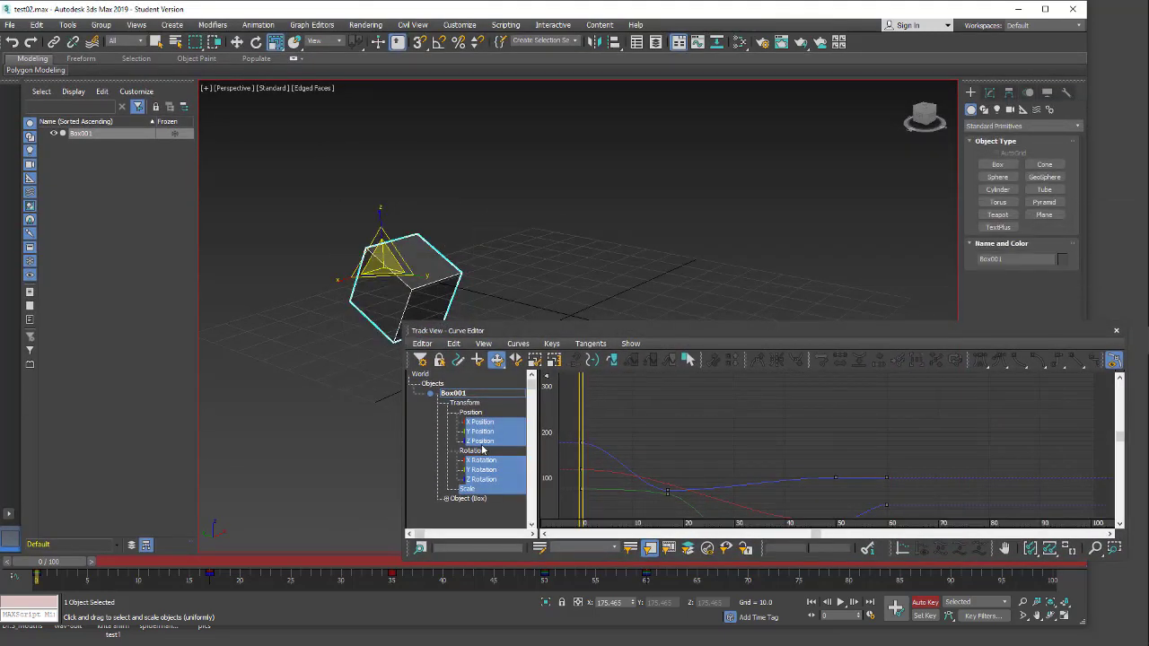
Look through the Curve Editor's Auto Expand display options and move its window clear of the box
click(629, 345)
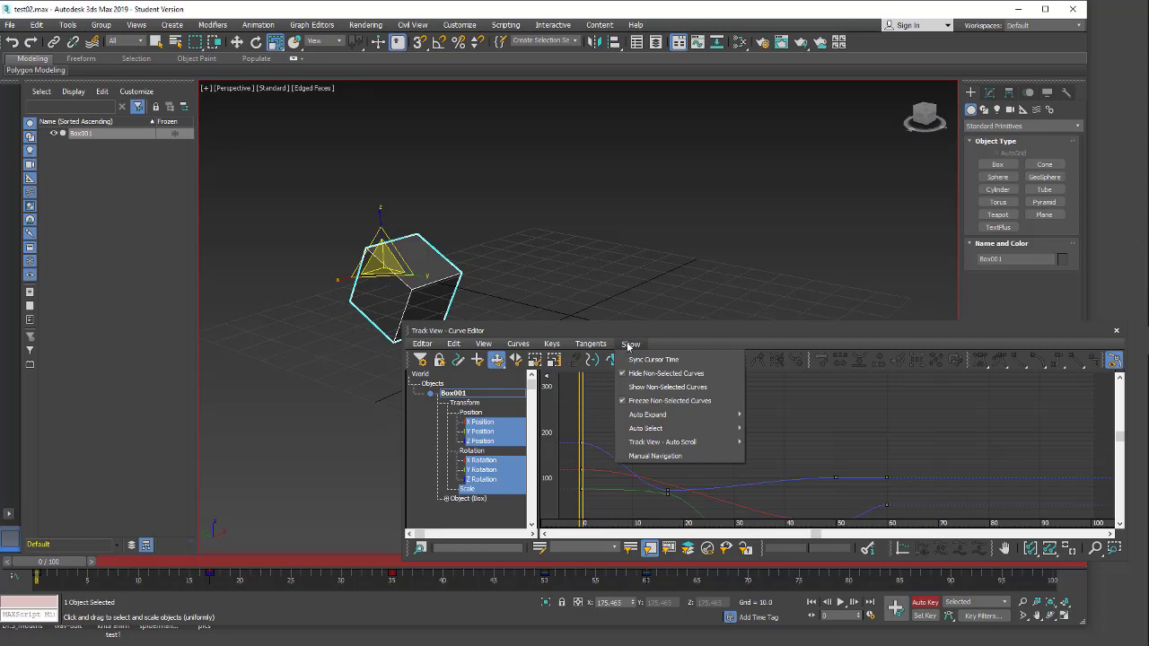
mouse_move(646, 418)
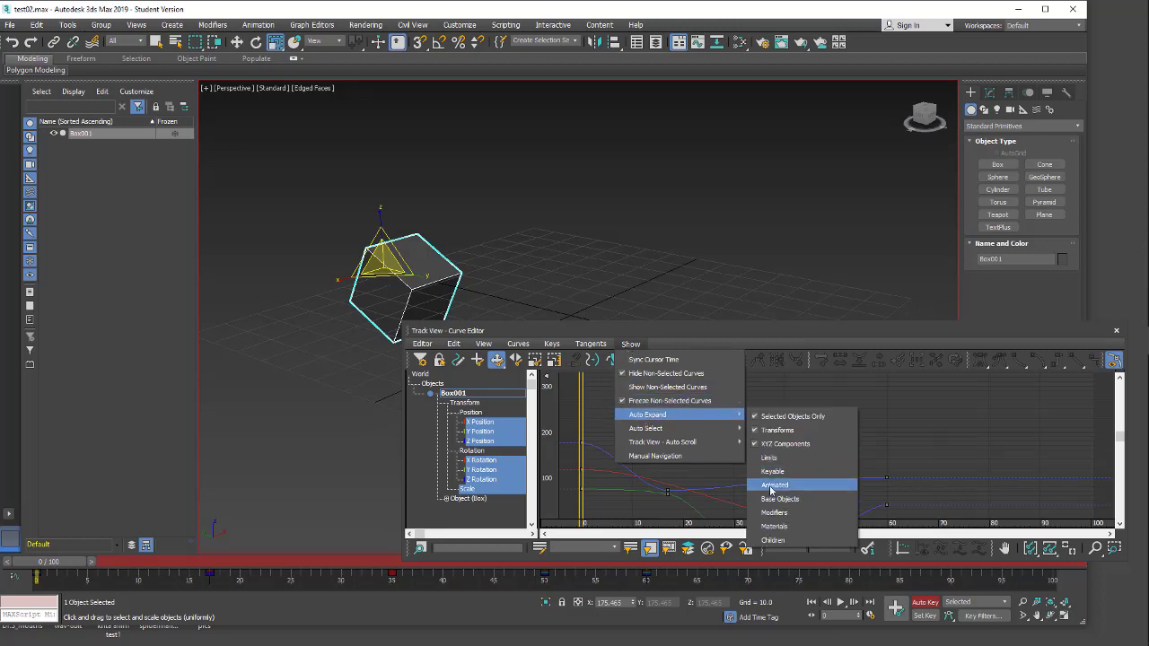
mouse_move(687, 441)
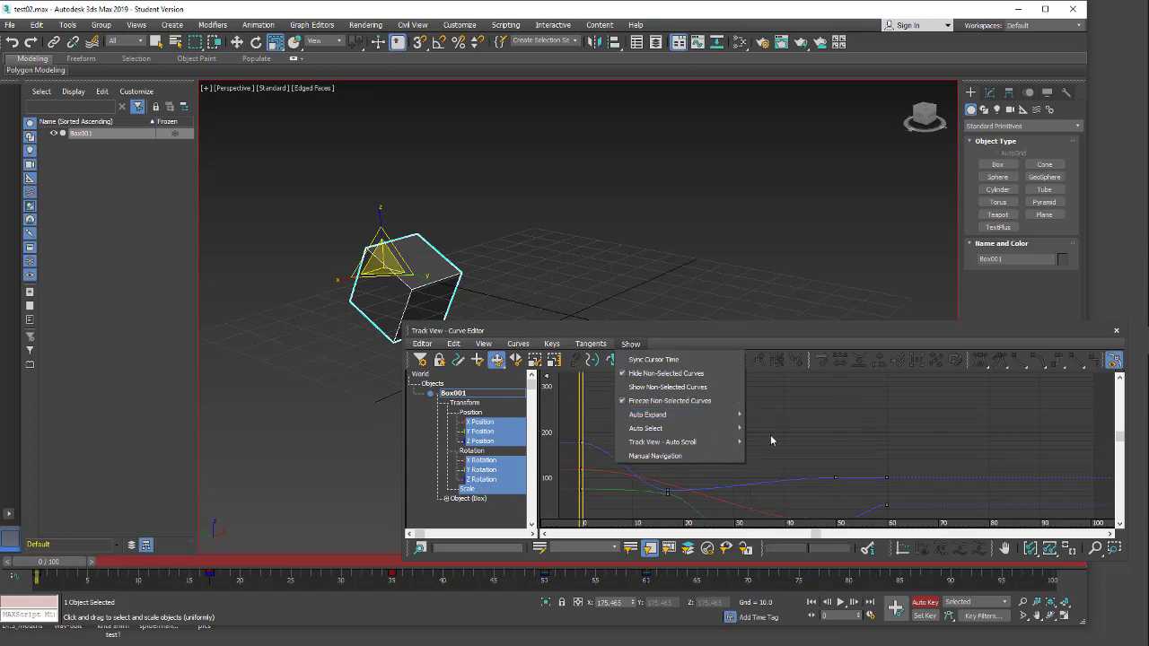
drag(980, 329, 889, 392)
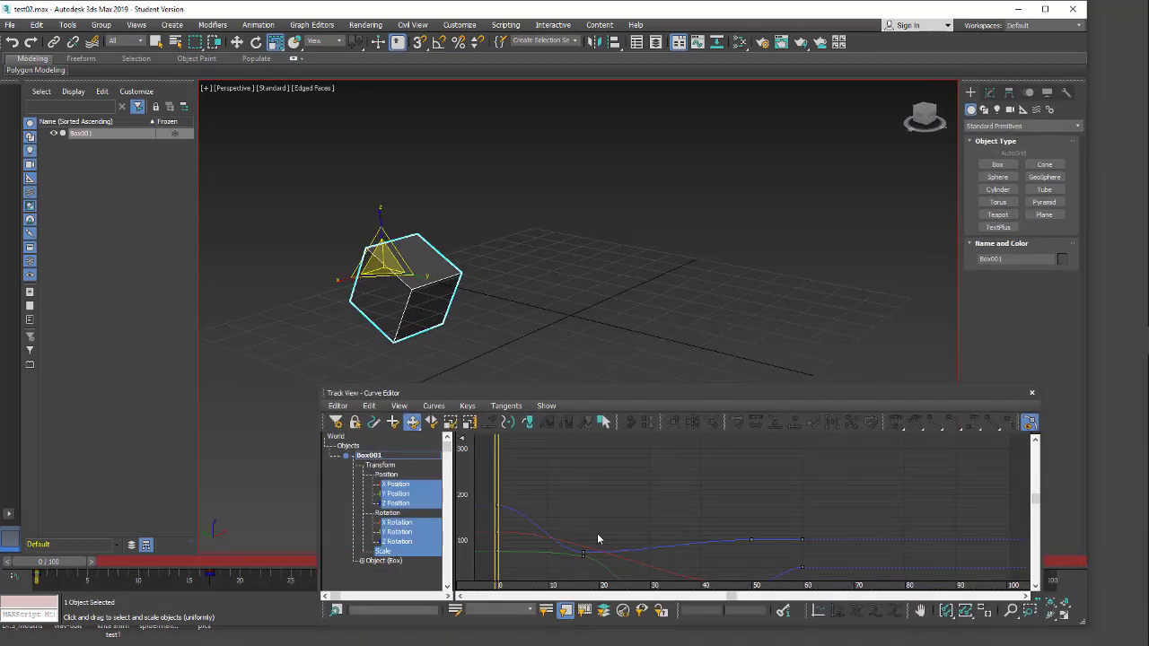
Examine Box001's position and rotation curves one axis at a time, ending on Y Position
middle_drag(597, 533, 622, 474)
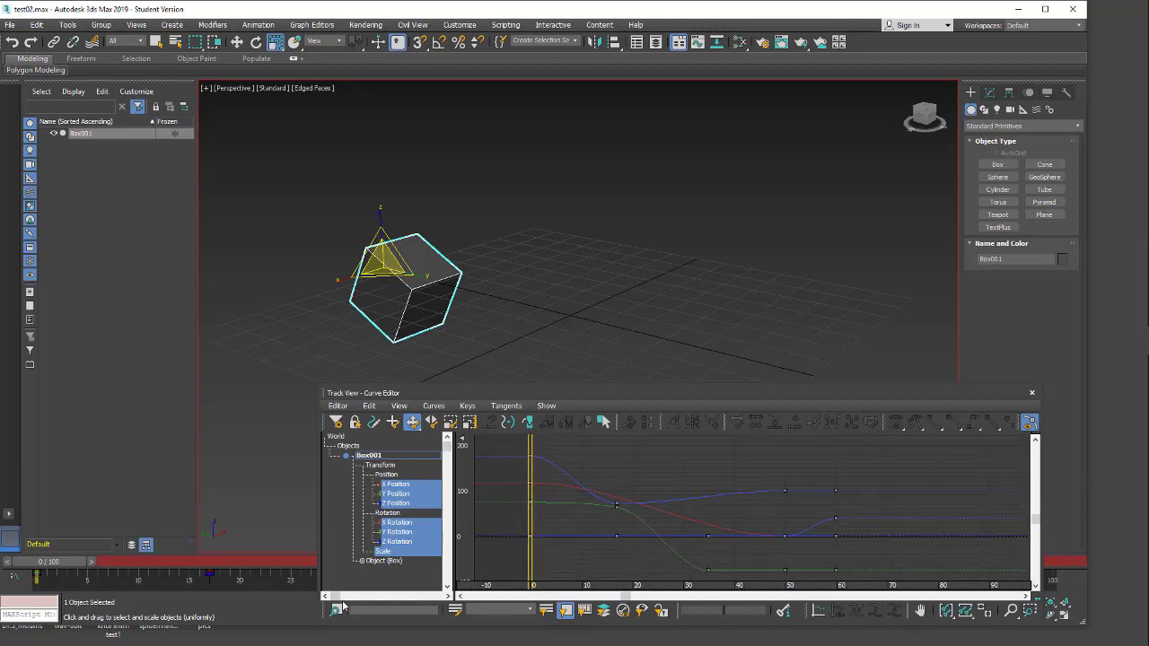
click(385, 476)
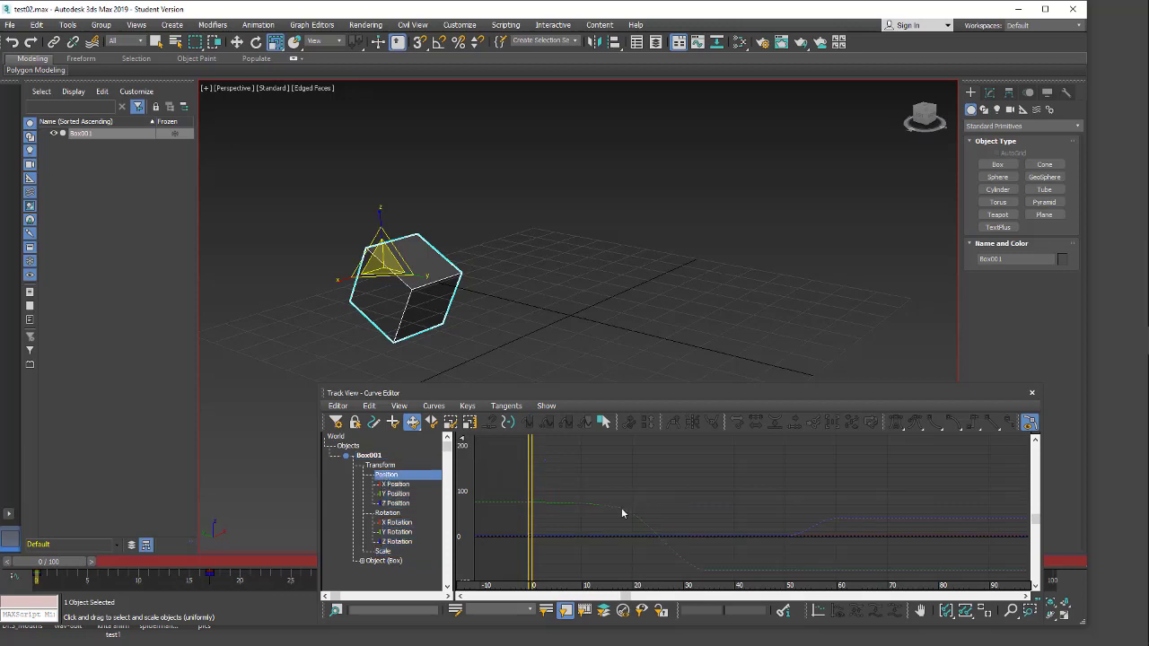
click(384, 514)
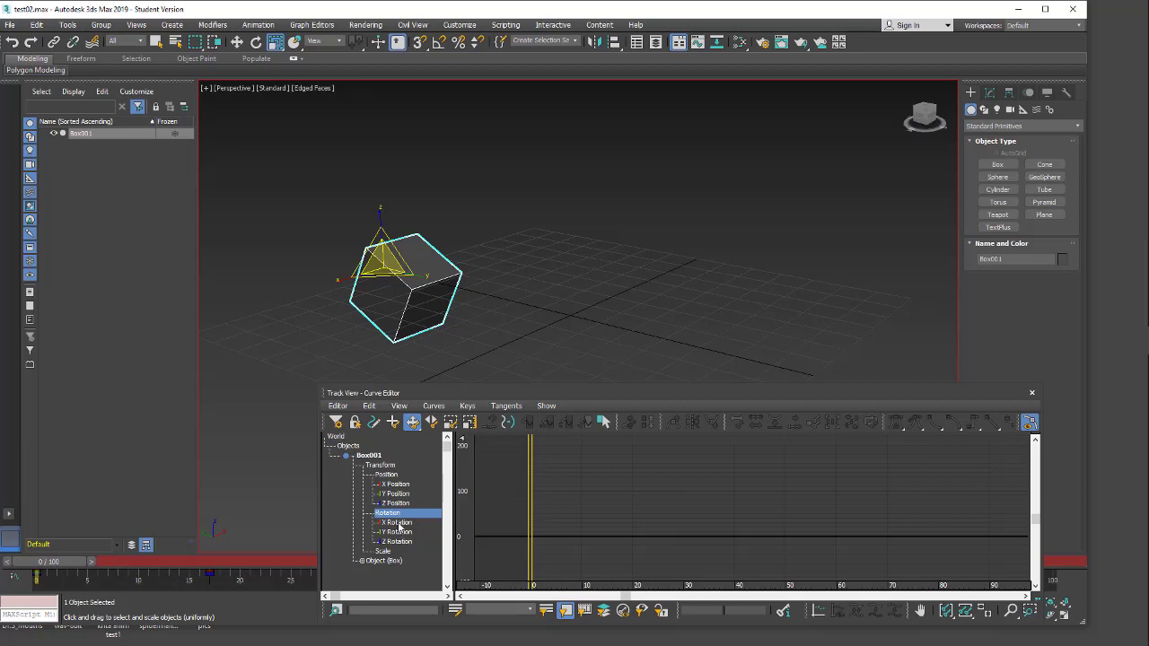
click(396, 523)
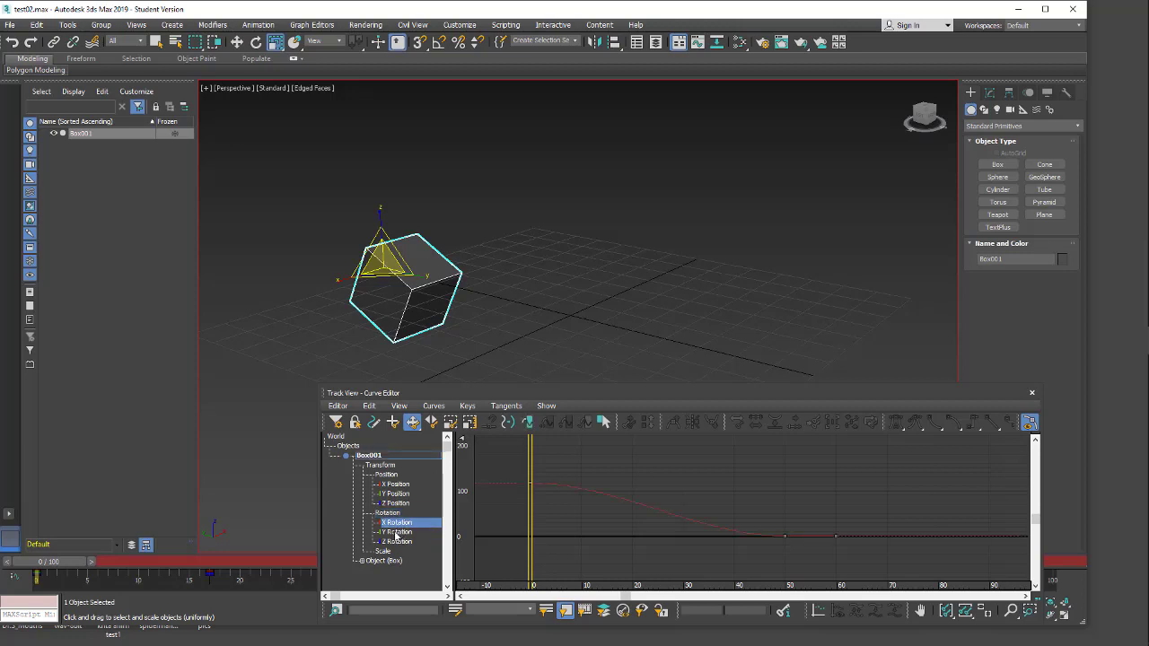
click(396, 532)
click(399, 542)
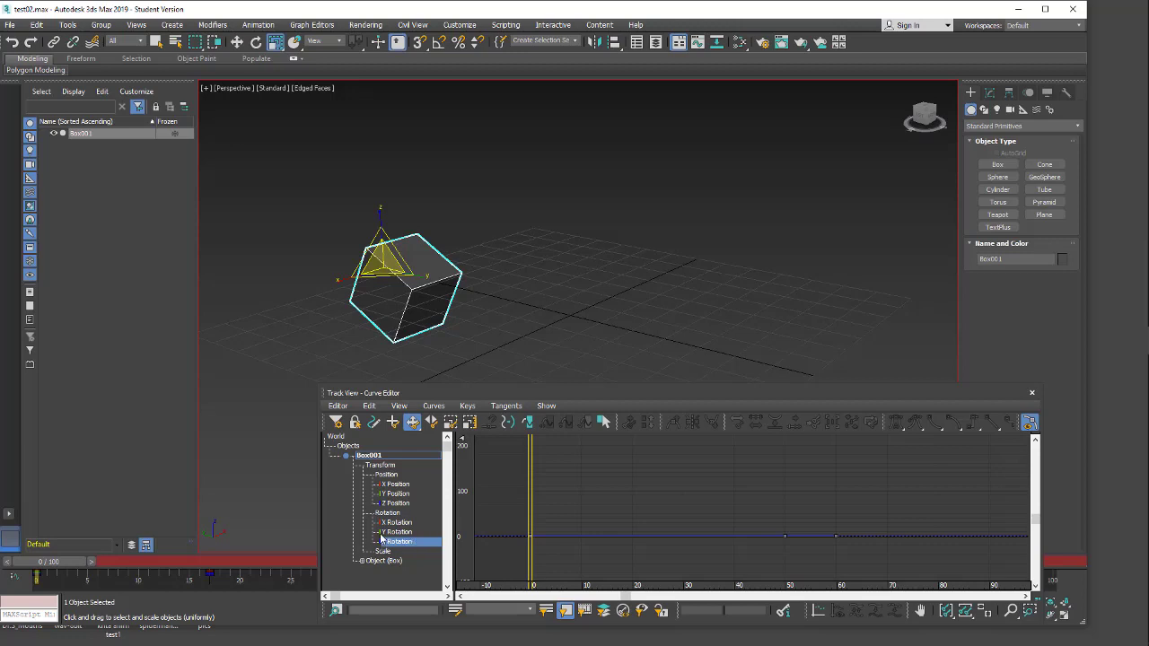
click(391, 534)
click(390, 524)
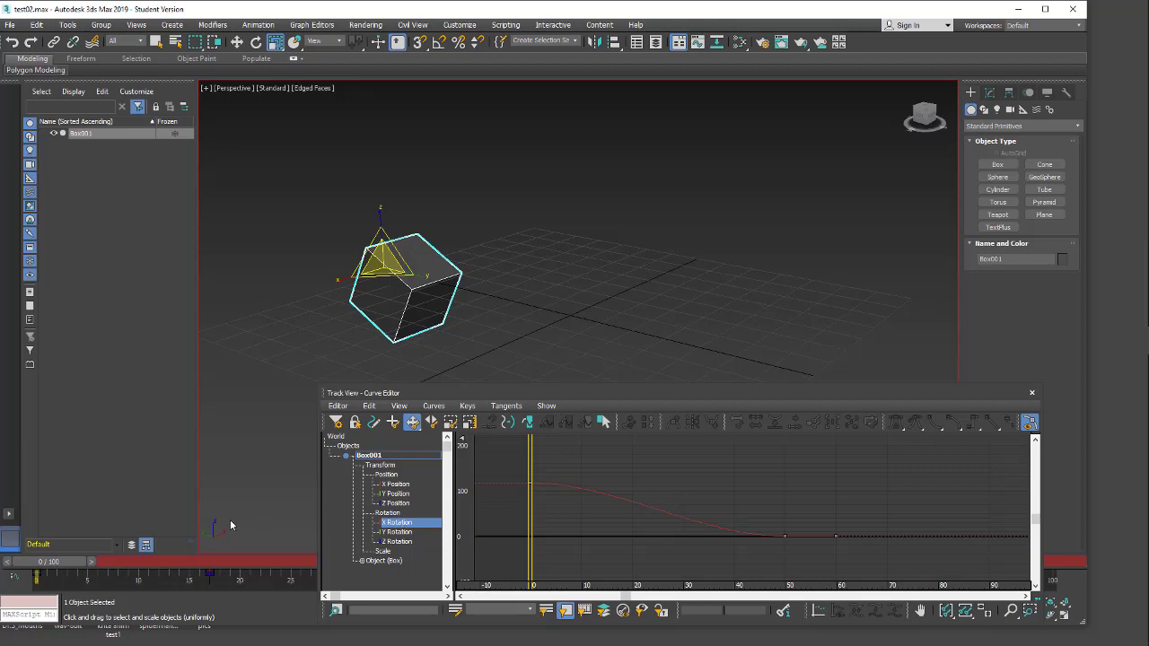
click(392, 503)
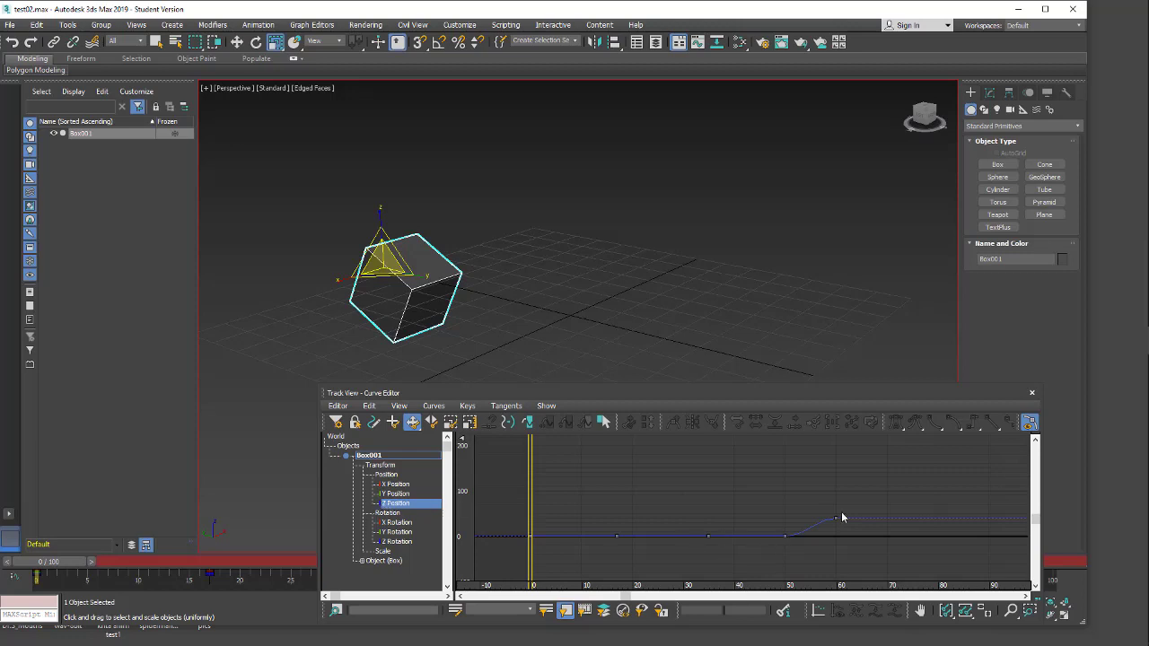
click(396, 494)
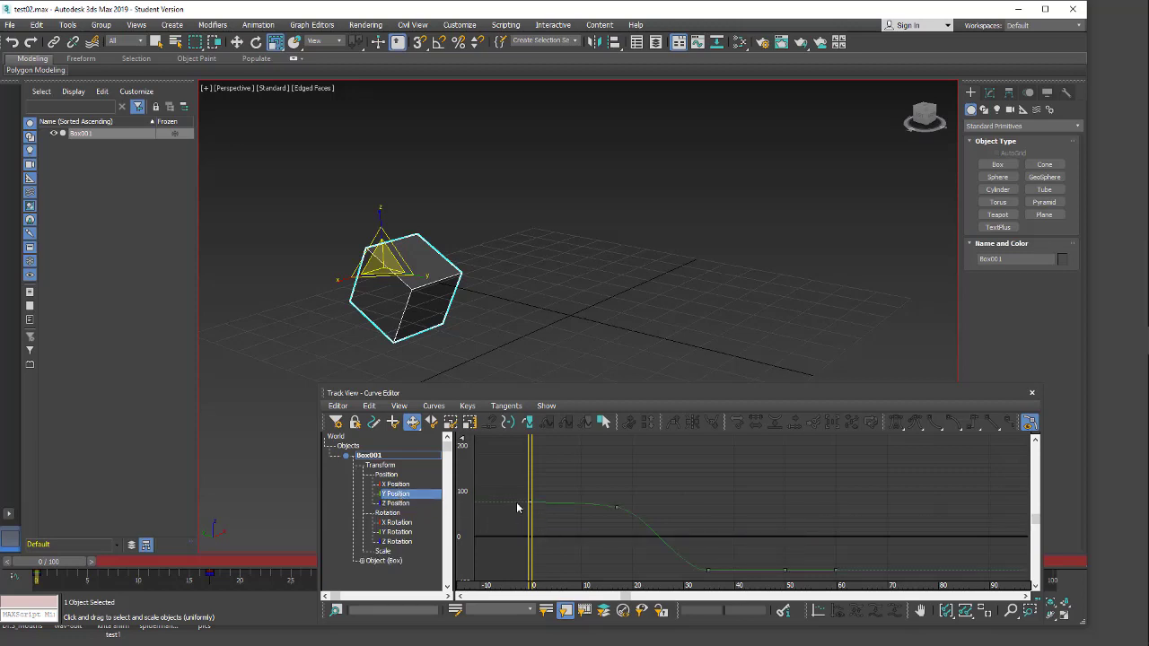
click(387, 485)
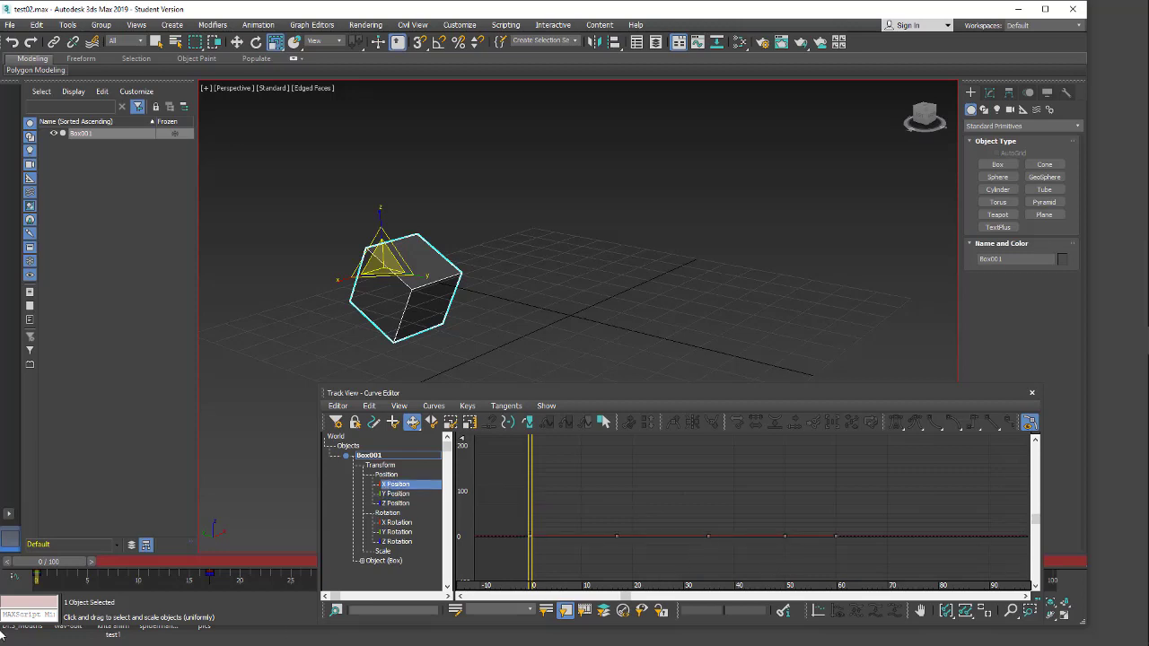
click(392, 494)
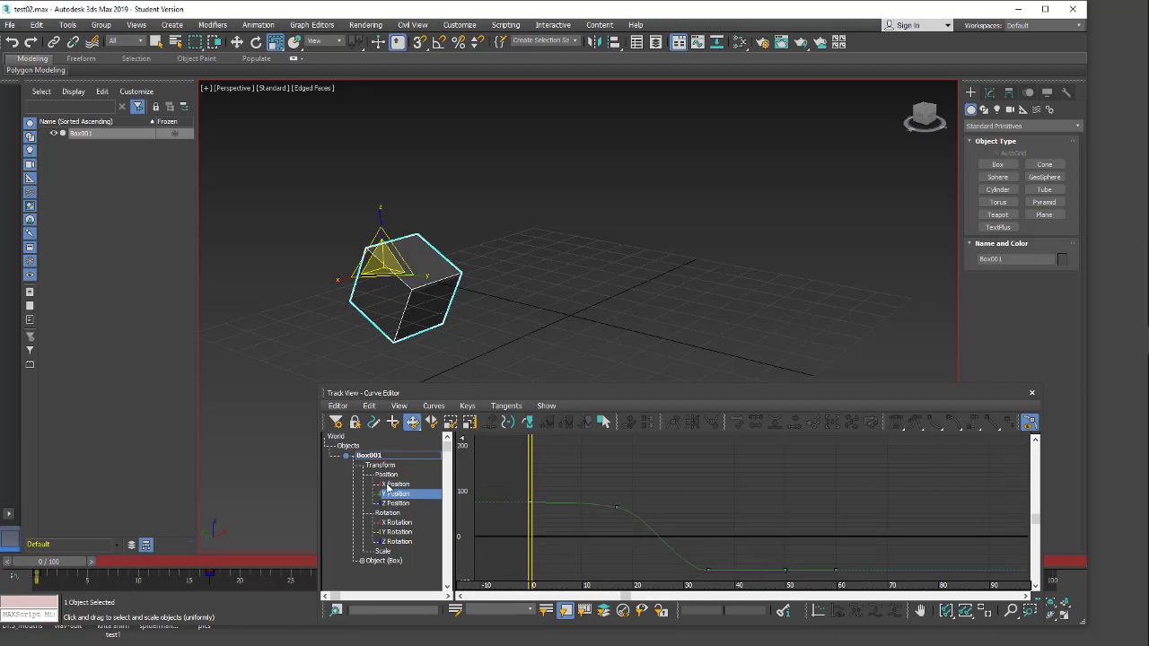
Display Box001's X, Y and Z Position curves together and raise the X Position key near frame 35 to about 88 at frame 34
click(391, 485)
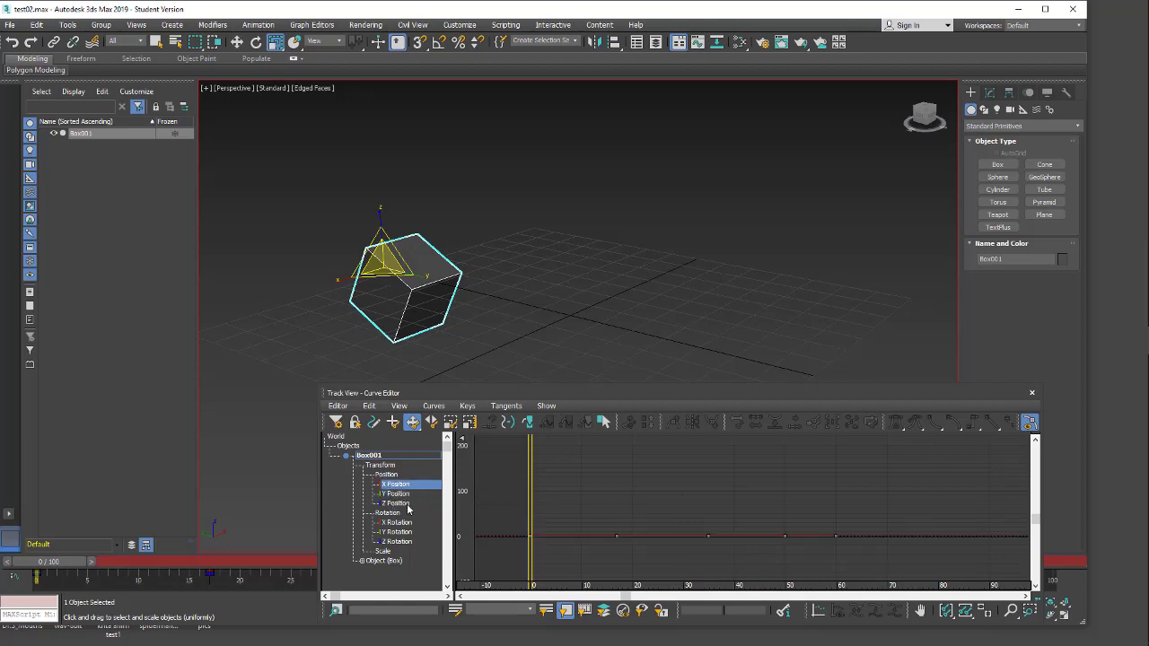
shift+click(400, 504)
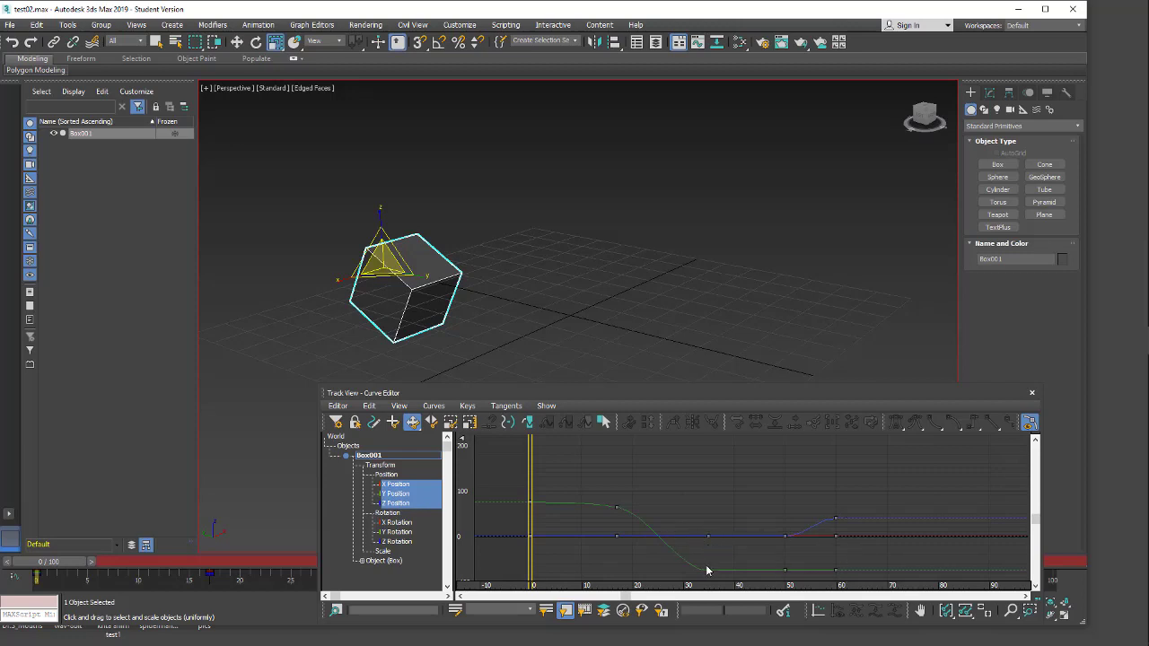
click(708, 535)
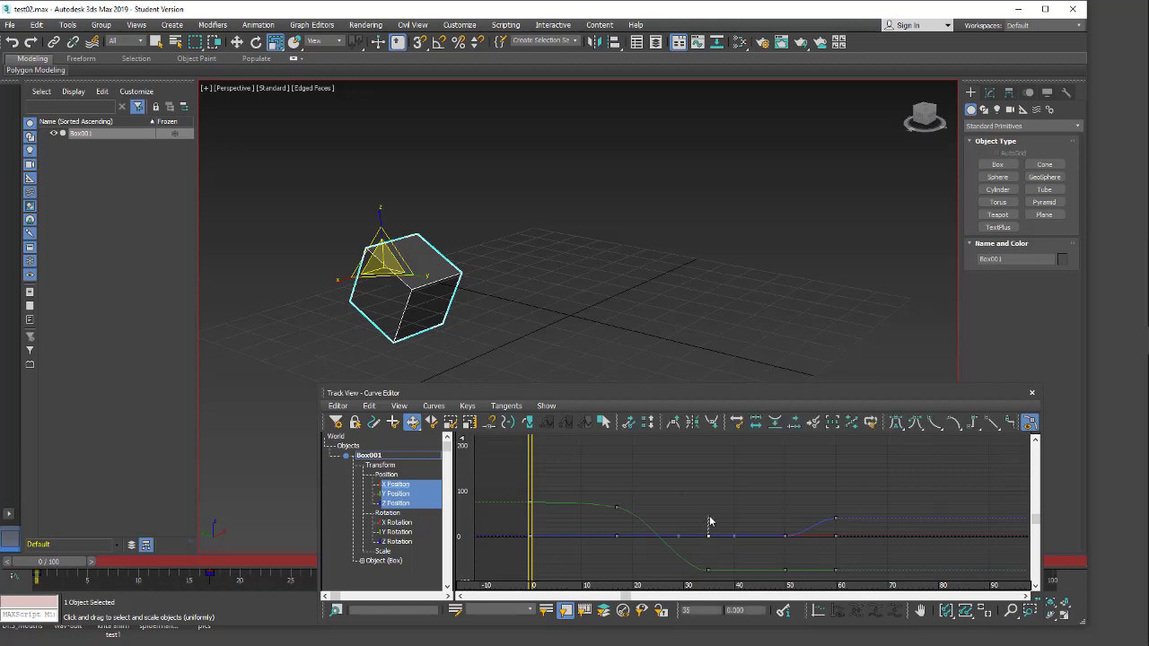
click(695, 521)
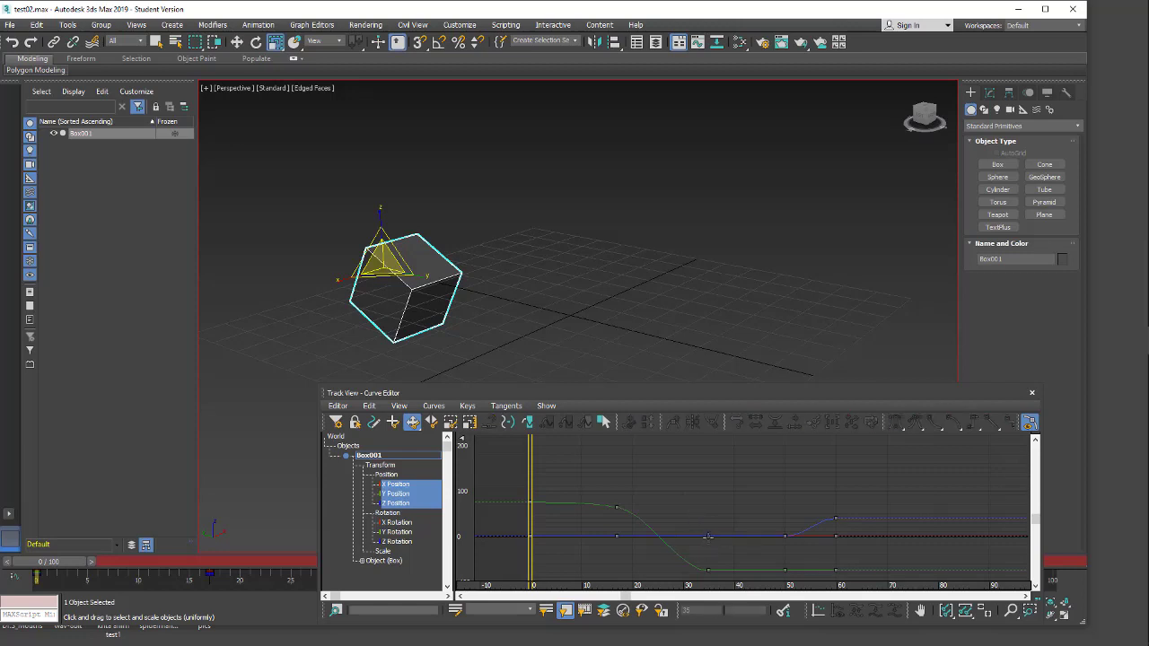
click(708, 536)
drag(708, 535, 703, 495)
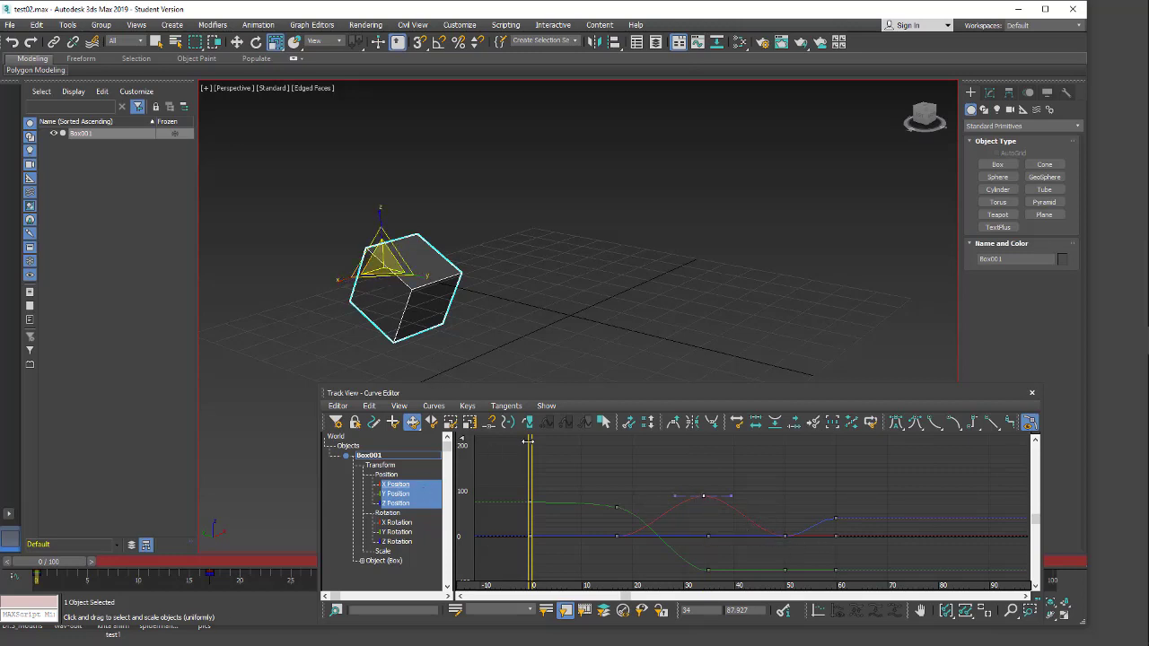
Lower the raised X Position key to 0 at frame 33 and scrub the animation to check the box's path from above
drag(528, 441, 565, 460)
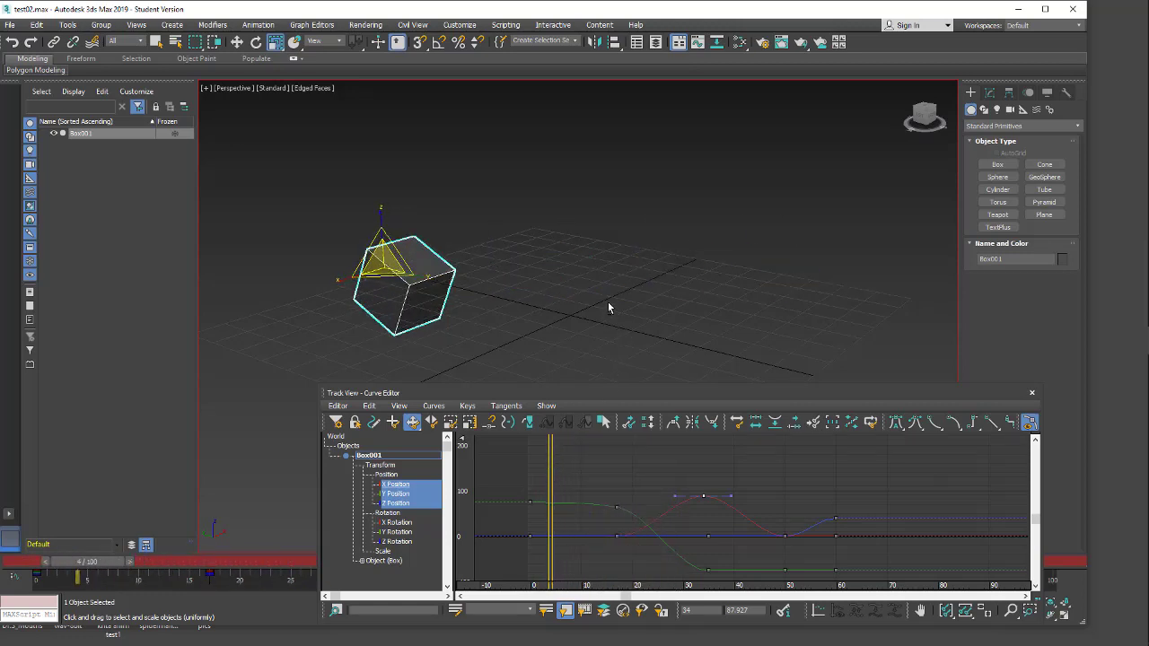
alt+middle_drag(607, 308, 578, 231)
scroll(606, 206, down, 5)
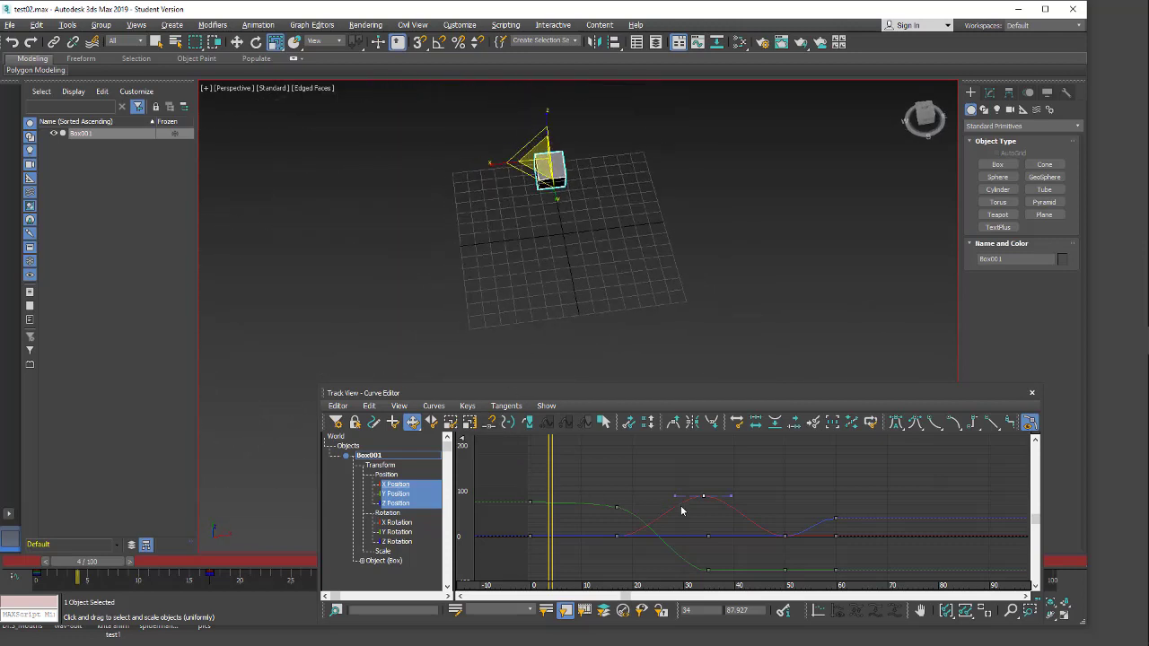
drag(702, 496, 699, 536)
mouse_move(559, 445)
mouse_down()
mouse_move(687, 464)
mouse_move(615, 466)
mouse_move(795, 472)
mouse_move(539, 476)
mouse_move(698, 495)
mouse_up()
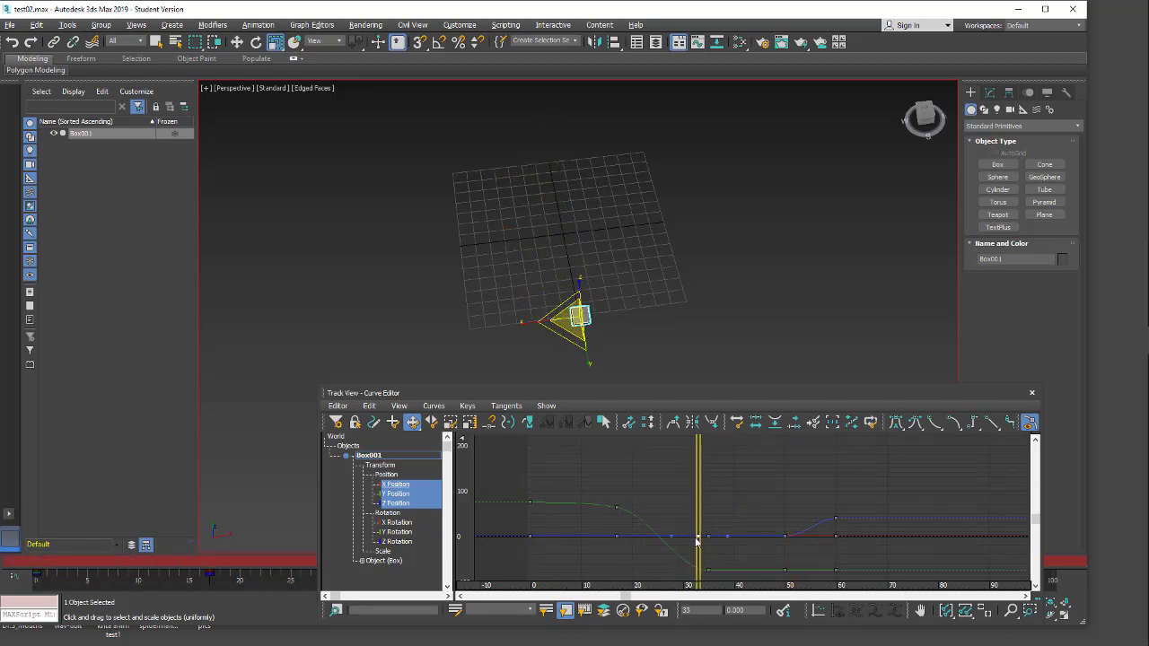
Raise the X Position key to about 75 at frame 32 and close the Curve Editor
drag(697, 536, 535, 493)
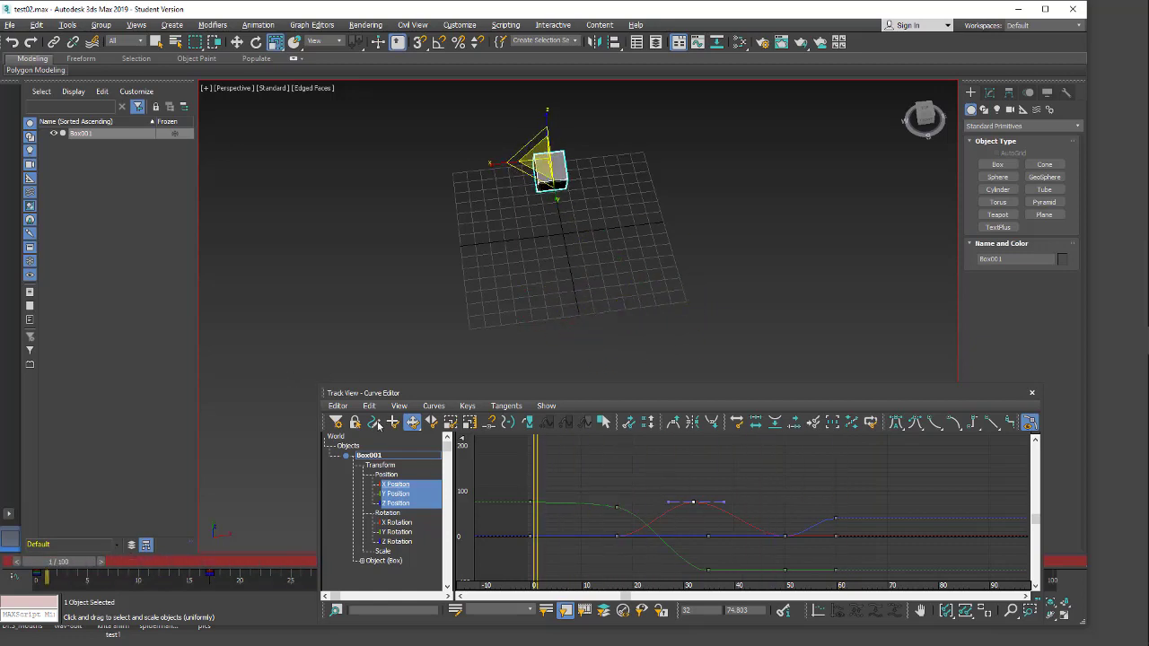
click(1031, 395)
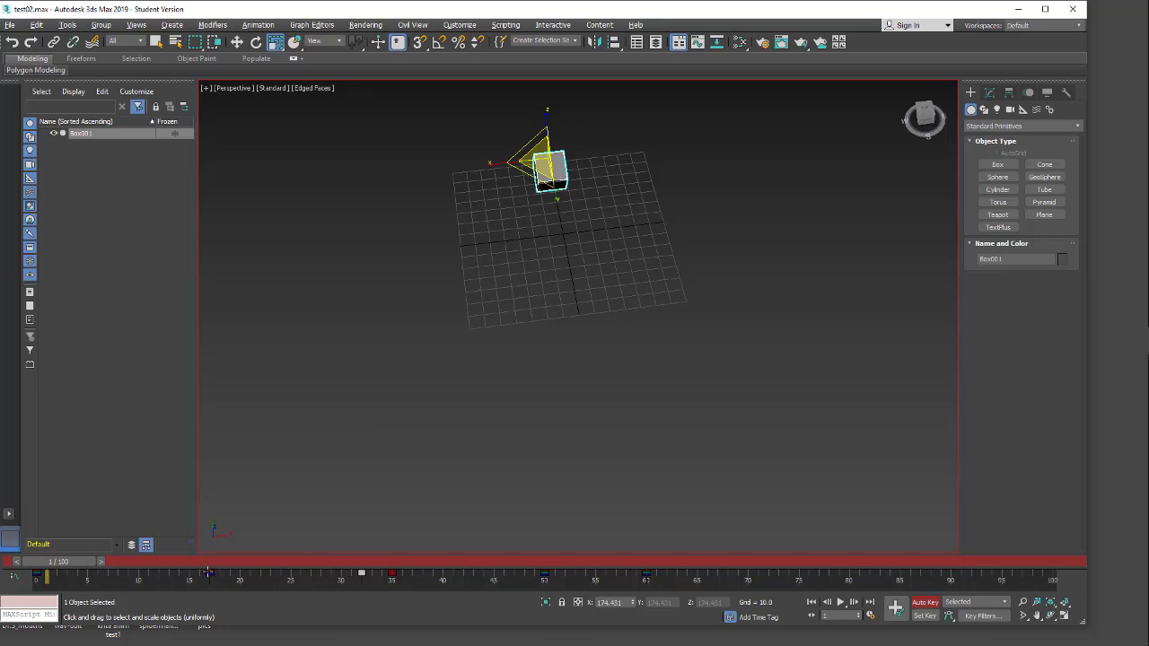
At frame 17, move the box along the X axis to about 42.4 to key its new position
drag(76, 562, 221, 562)
key(r)
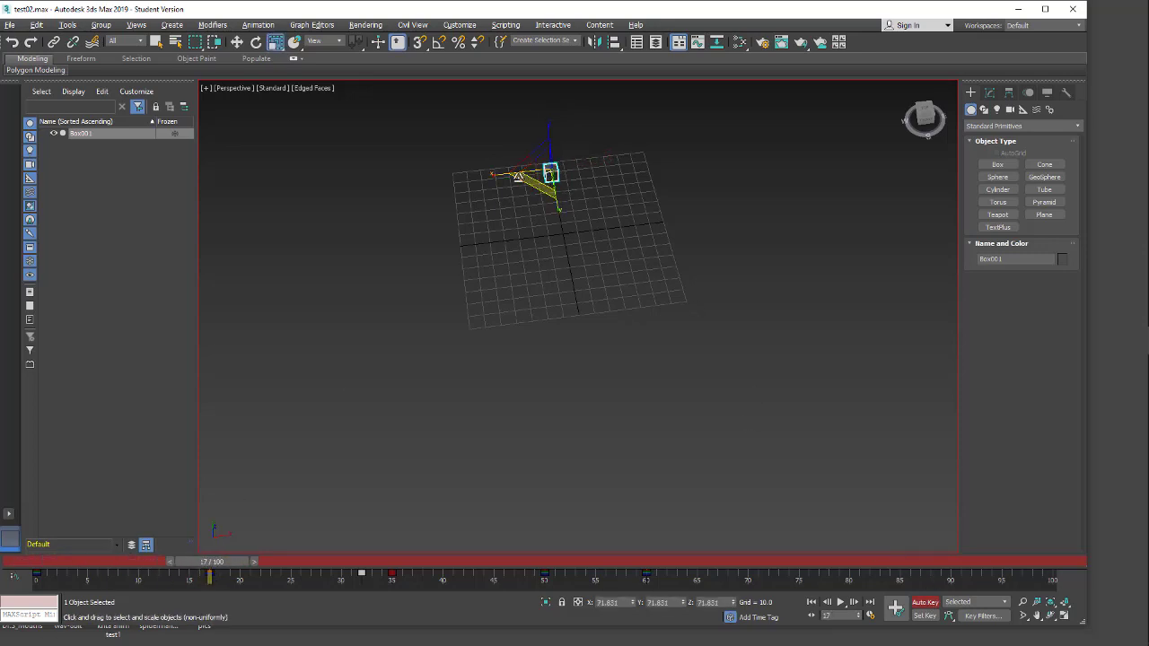
click(237, 41)
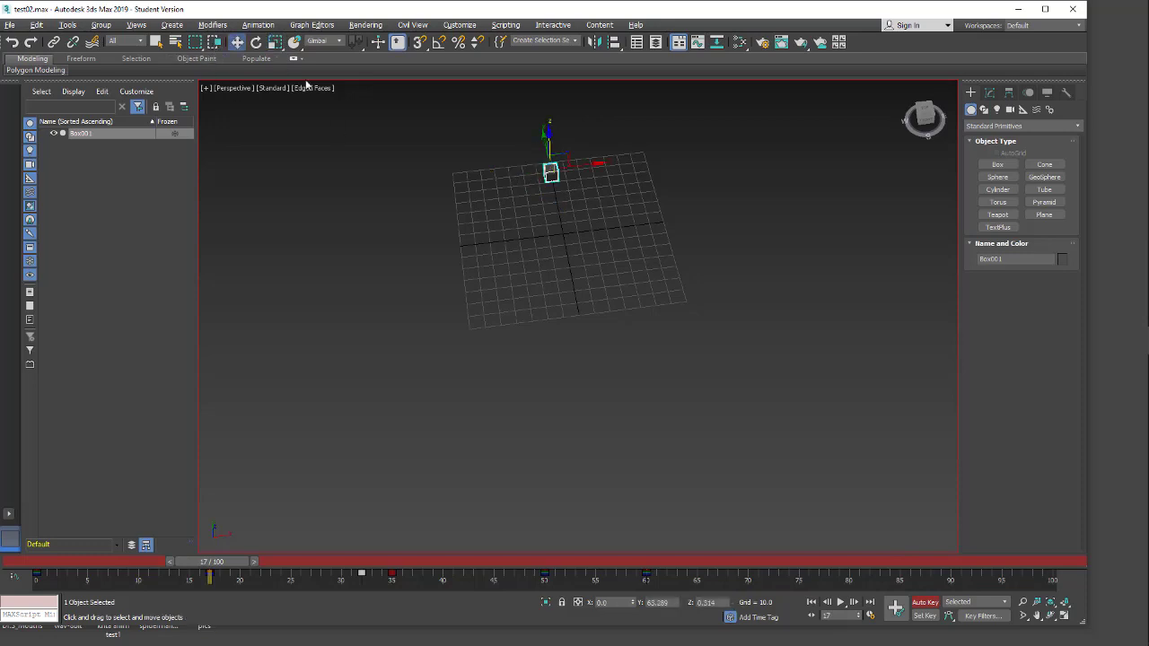
drag(580, 165, 634, 171)
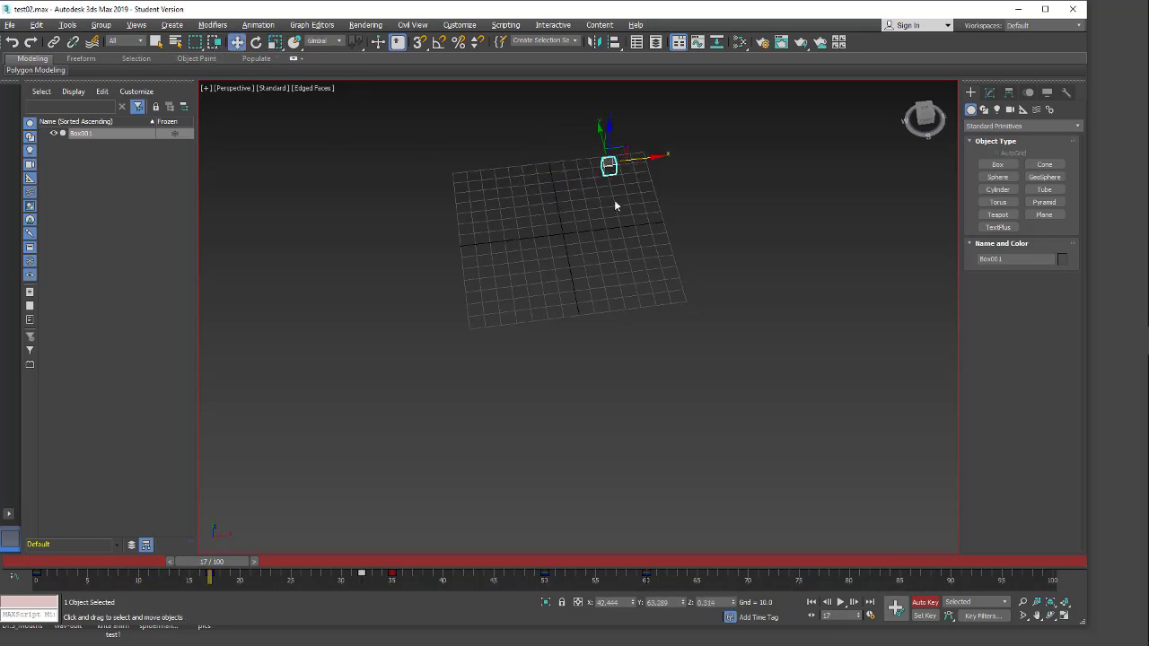
Delete only Box001's Scale key at frame 17
right_click(211, 578)
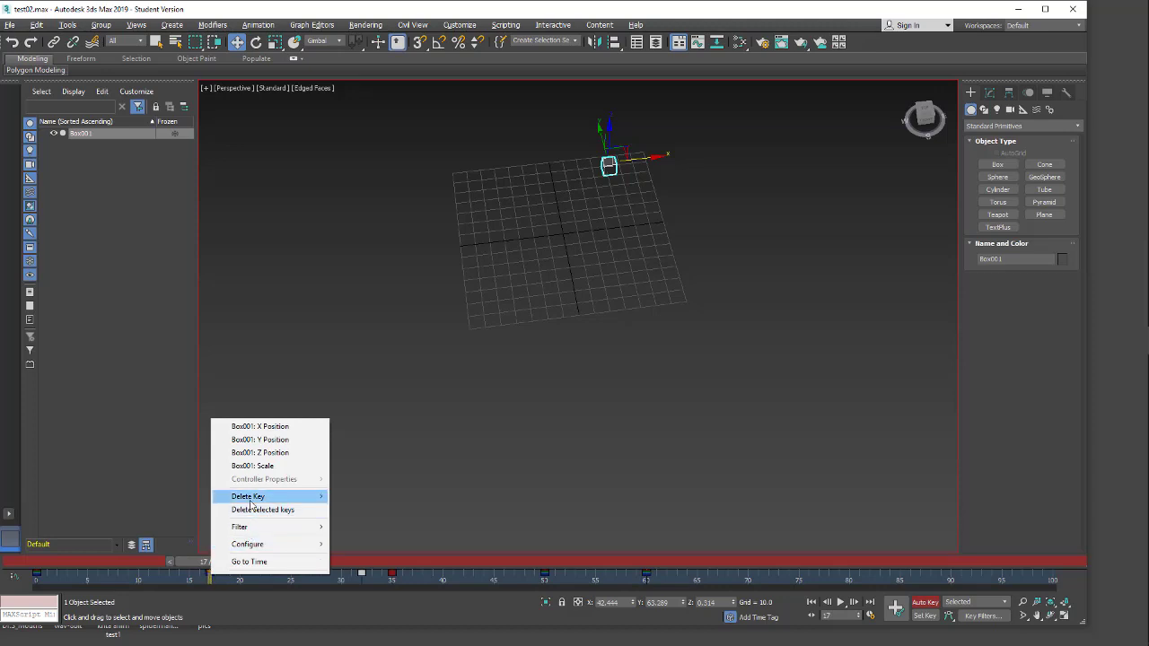
mouse_move(251, 502)
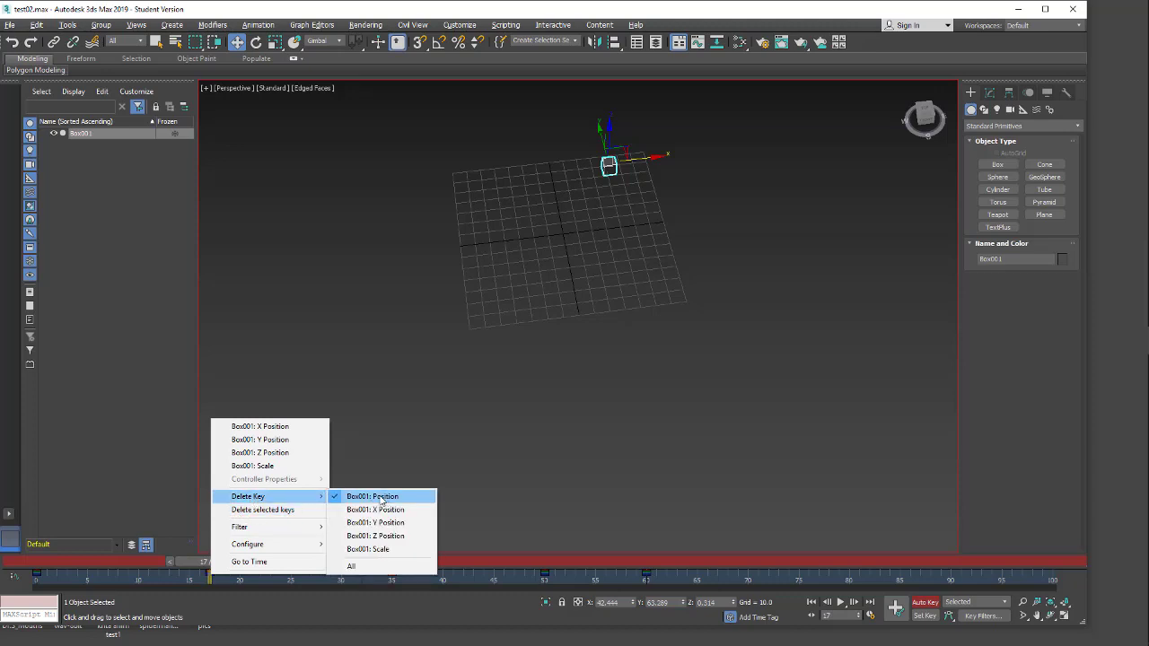
click(373, 550)
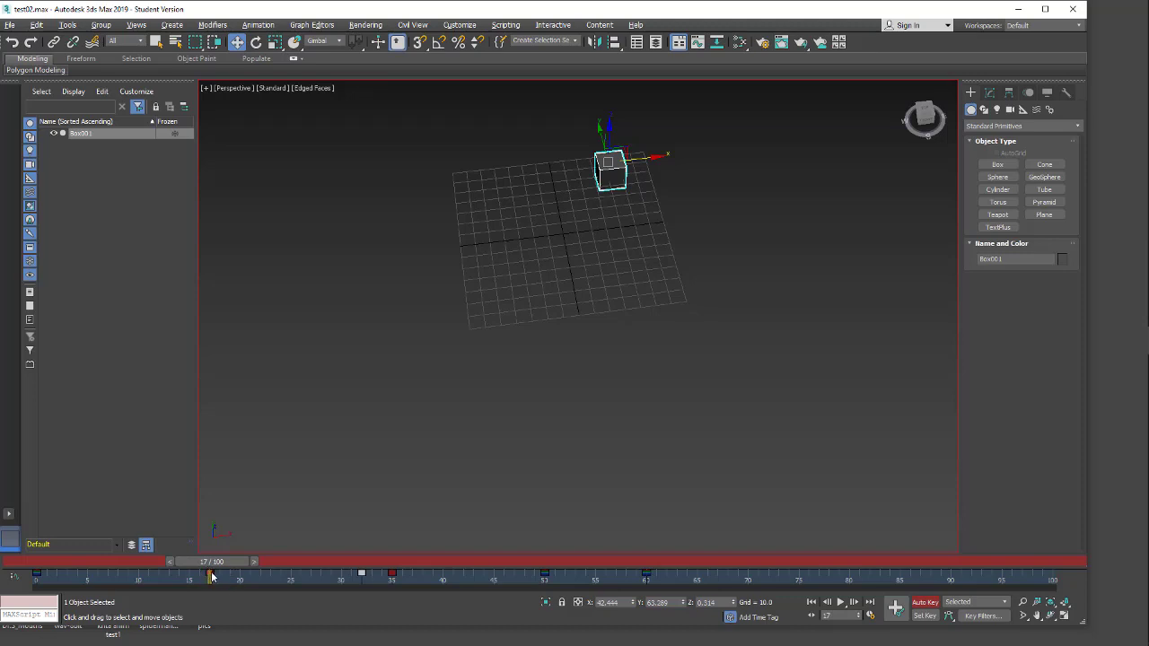
Return to frame 0, review which of Box001's keys can be deleted there without deleting any, and leave the box selected
drag(213, 562, 37, 565)
key(w)
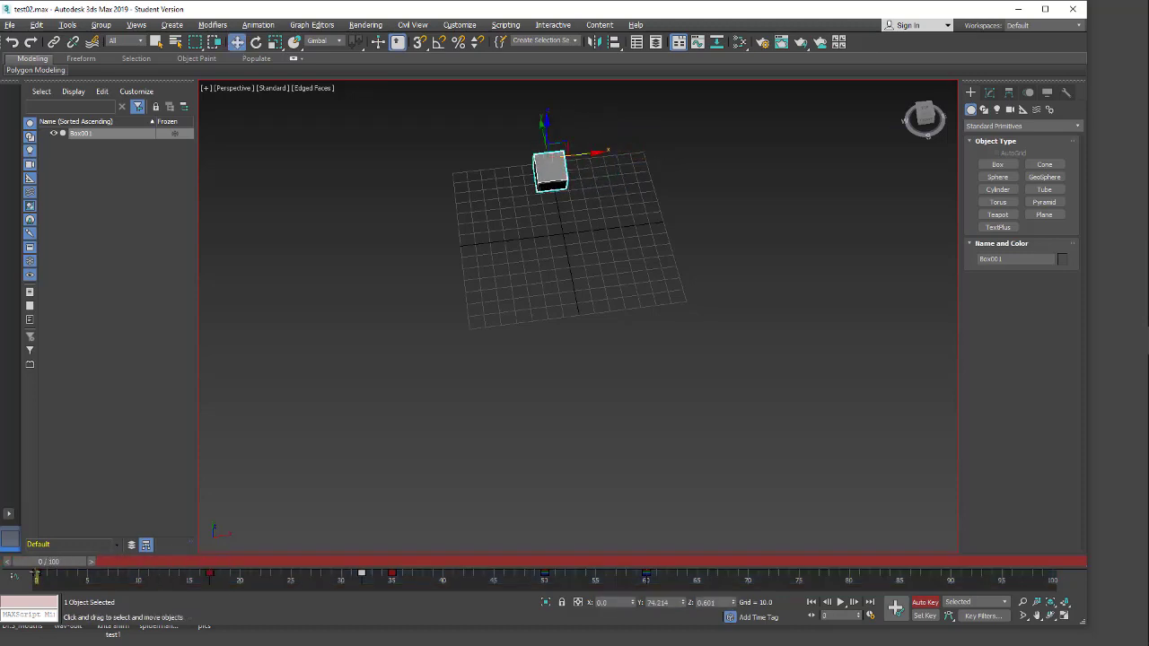
right_click(36, 576)
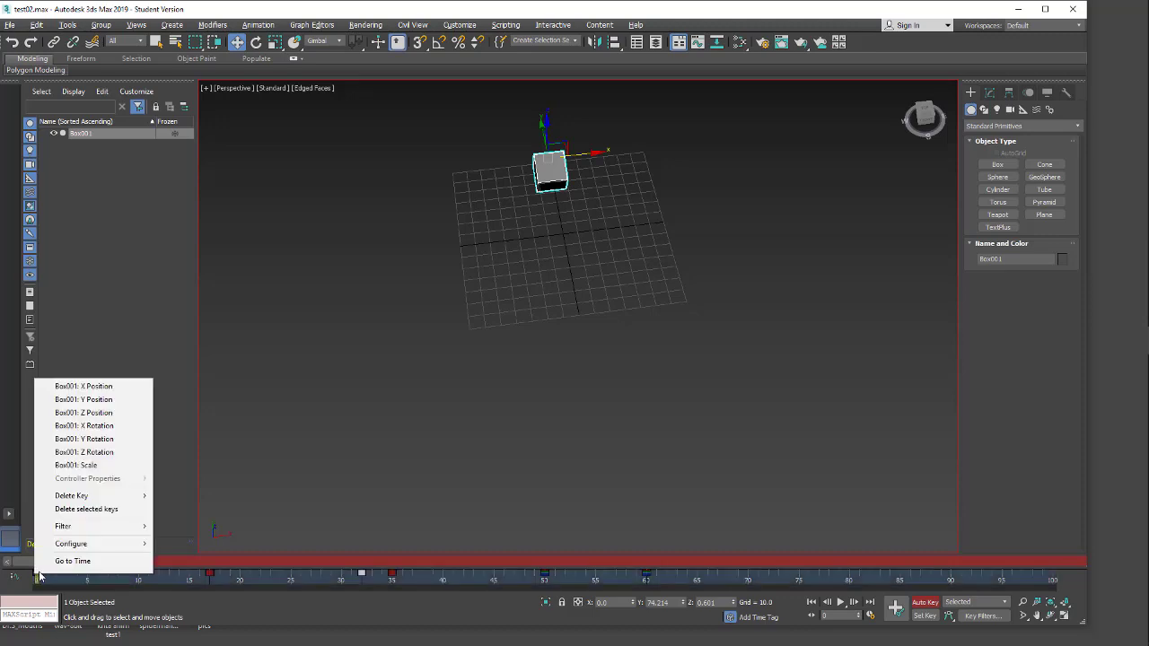
mouse_move(86, 498)
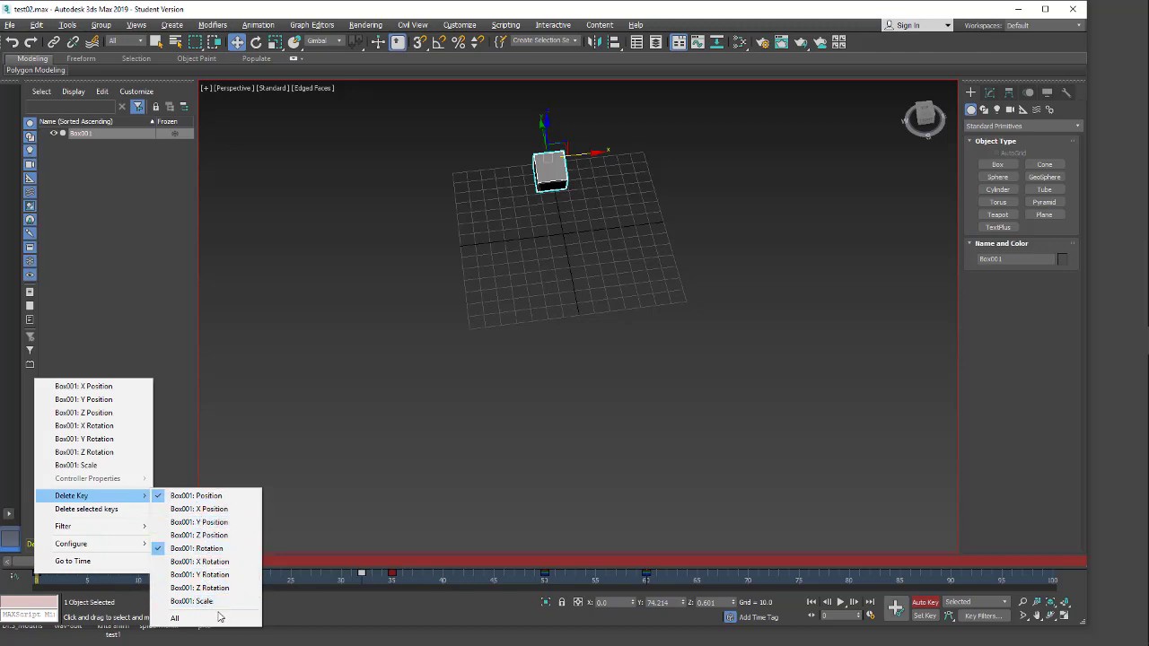
click(426, 460)
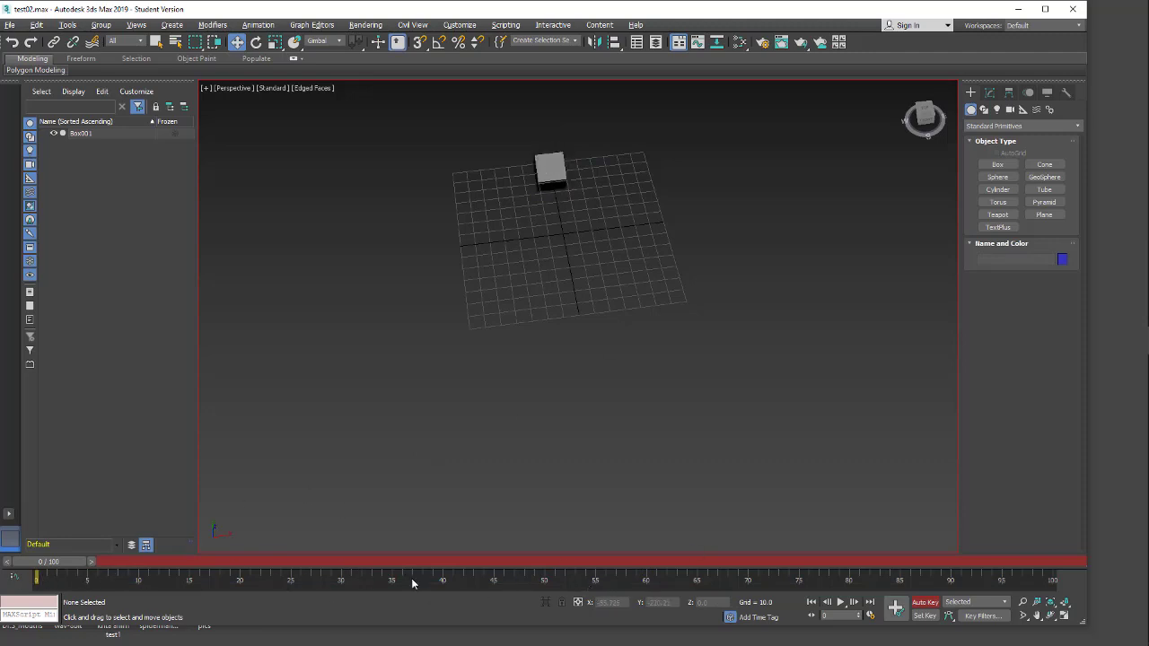
click(549, 171)
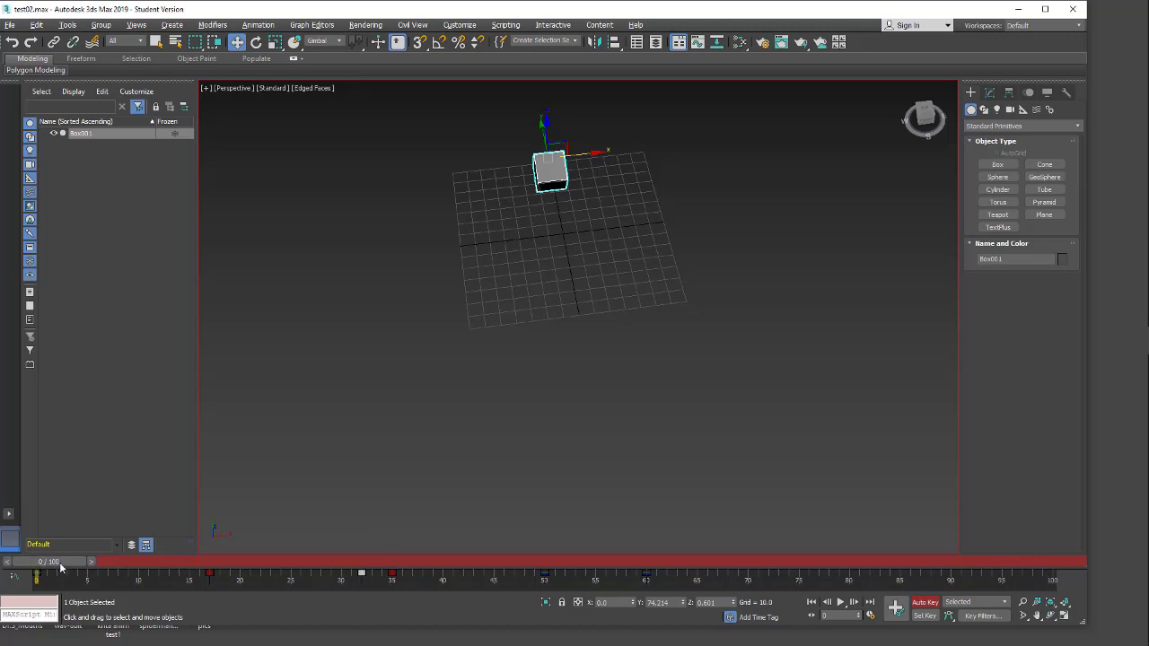
Scrub to frame 38, extend the timeline's start time to about frame -43 and restore it to 0
drag(53, 563, 423, 563)
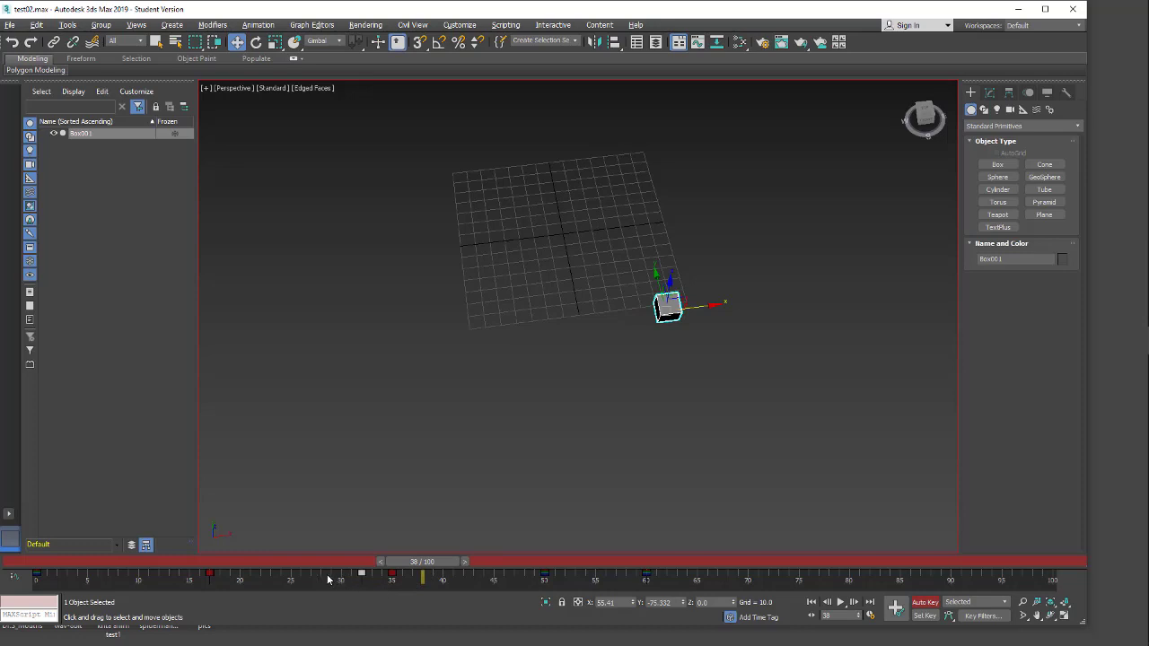
ctrl+alt+drag(303, 575, 741, 579)
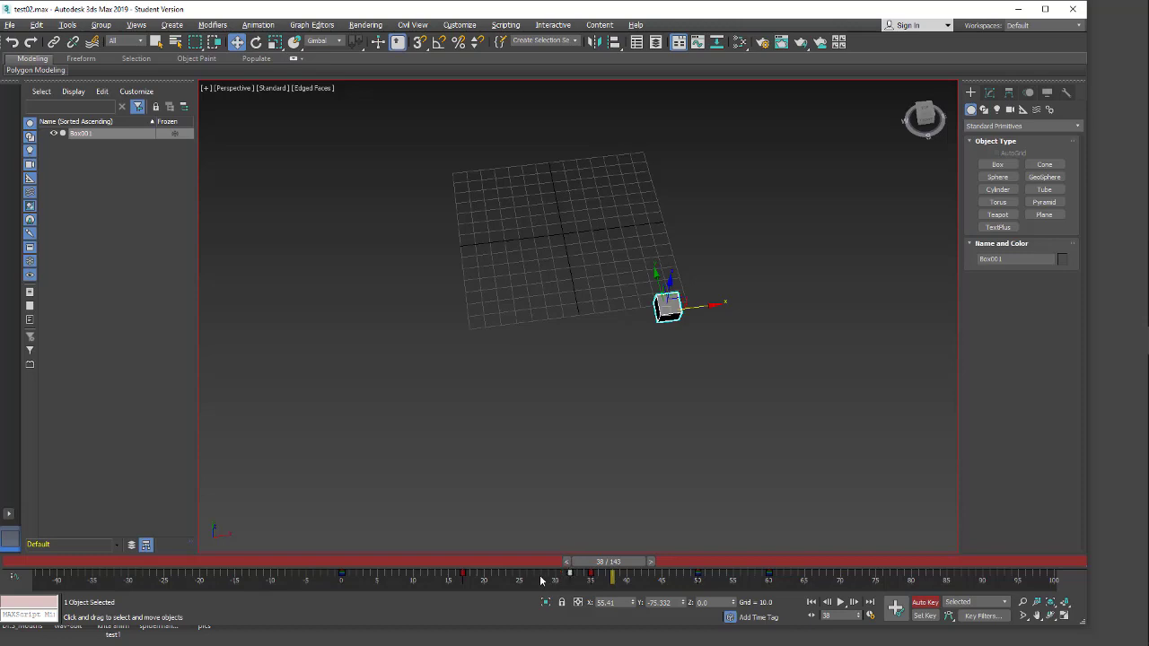
ctrl+alt+drag(550, 577, 242, 584)
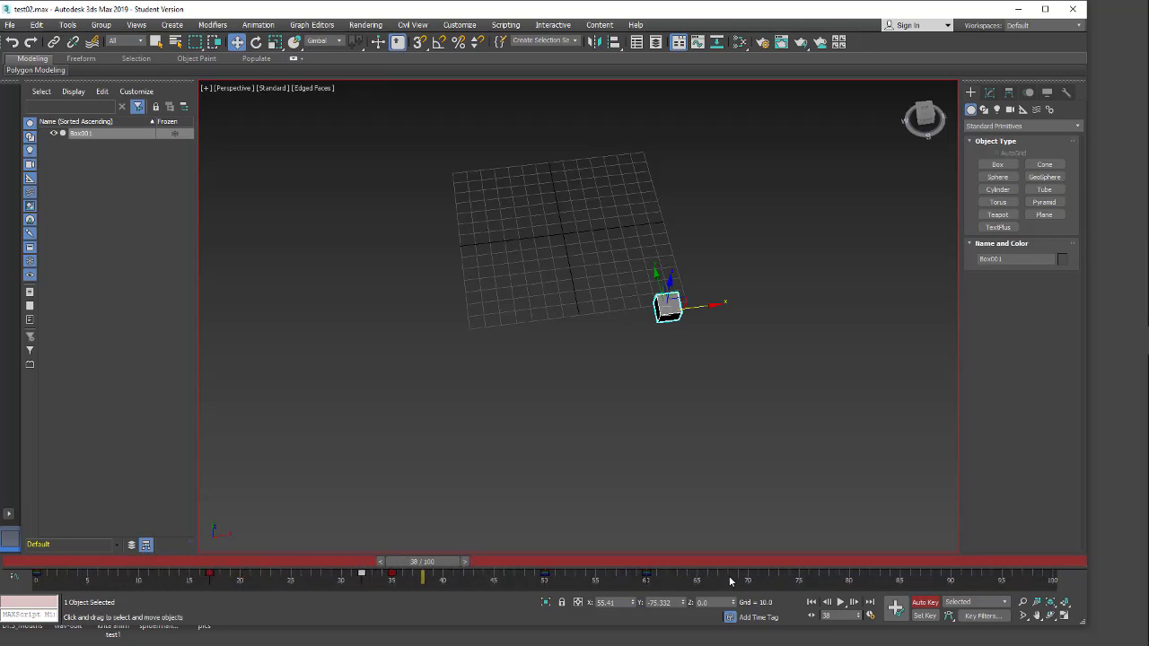
Shorten the timeline's end time to frame 61, and try a start time near frame 20 before returning it to 0
ctrl+alt+right_drag(723, 579, 980, 575)
ctrl+alt+right_drag(1055, 579, 1122, 588)
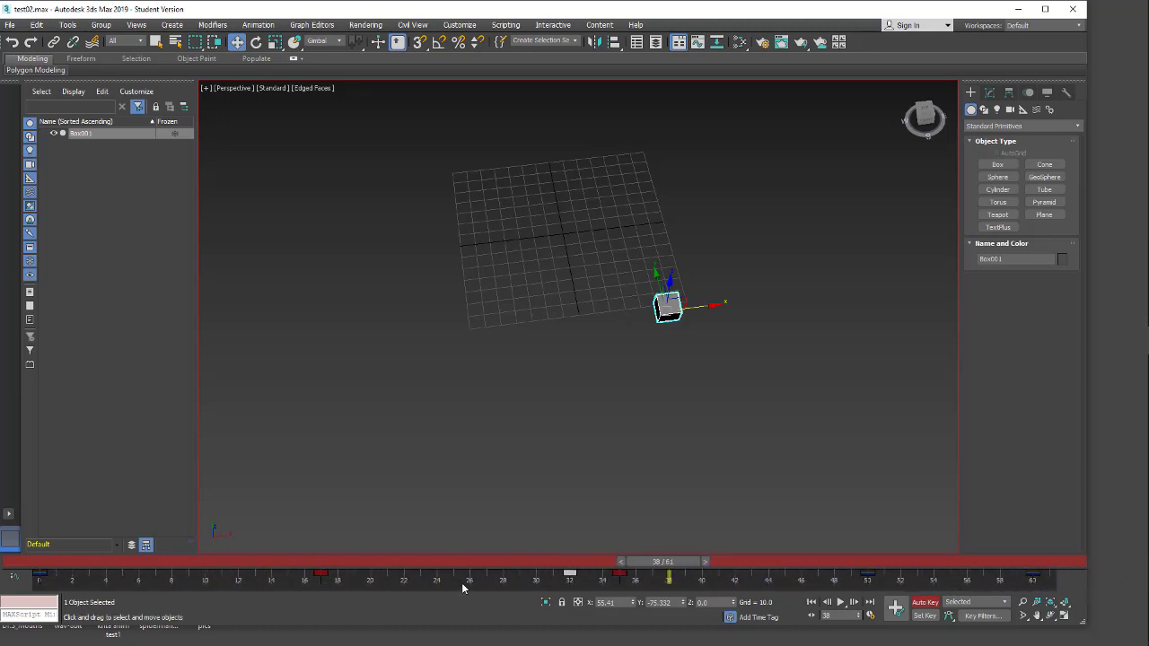
ctrl+alt+drag(472, 579, 144, 584)
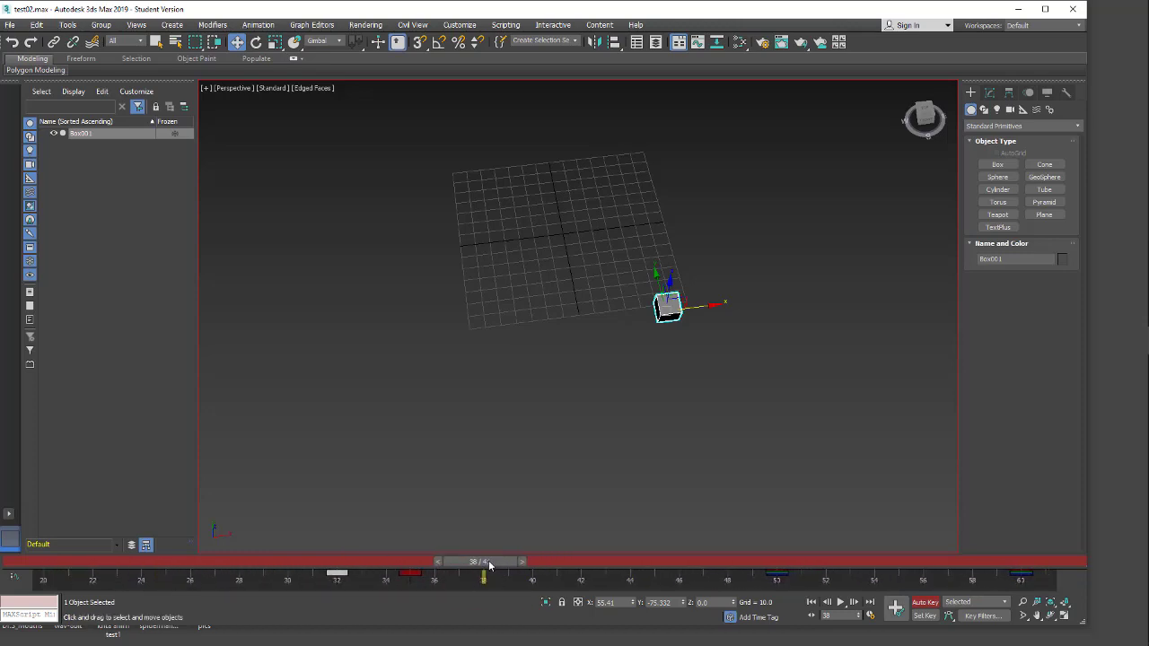
drag(491, 563, 745, 582)
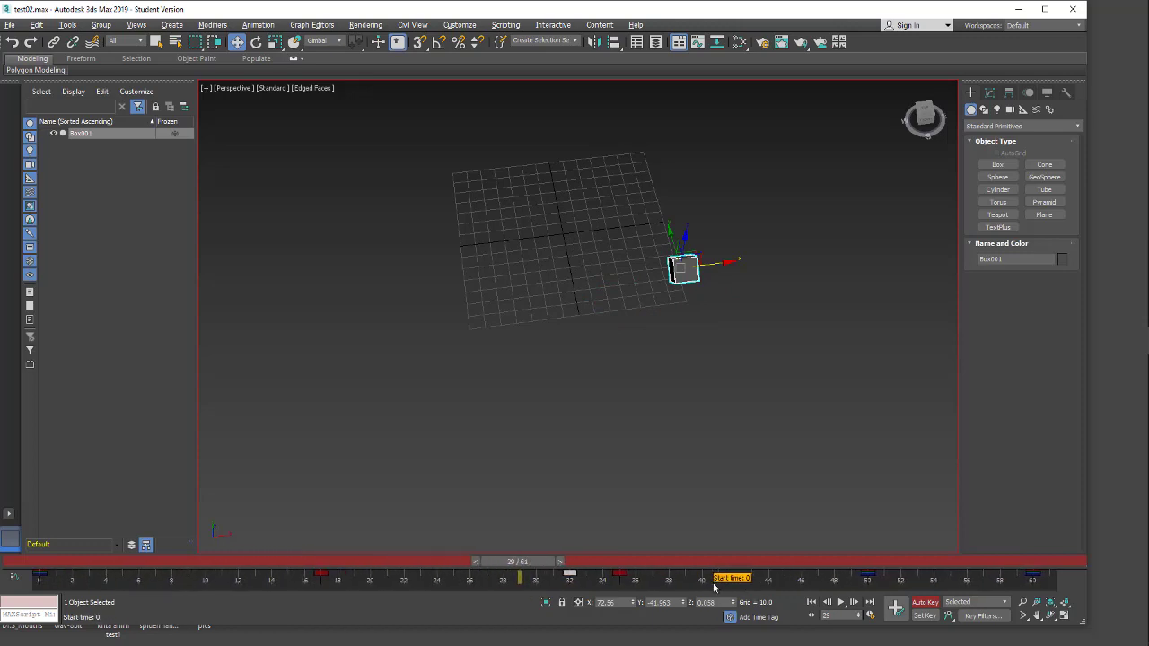
Scrub to frame 59 and extend the timeline's end time through frame 89 to frame 100
drag(508, 567, 1014, 579)
key(w)
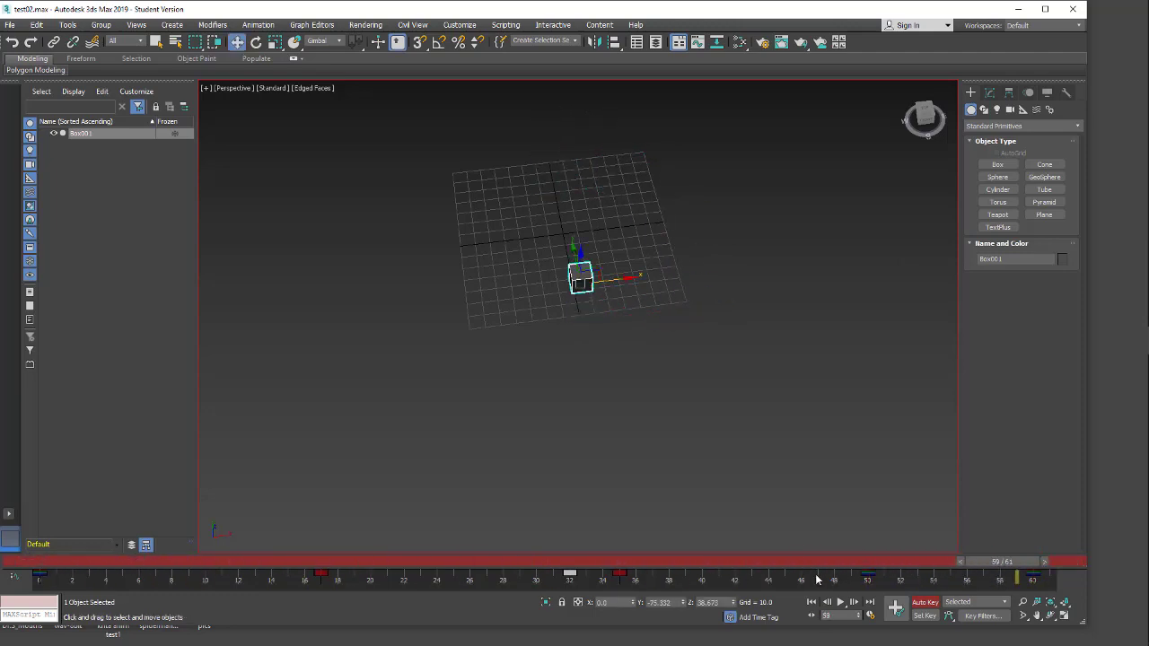
ctrl+alt+right_drag(815, 580, 391, 581)
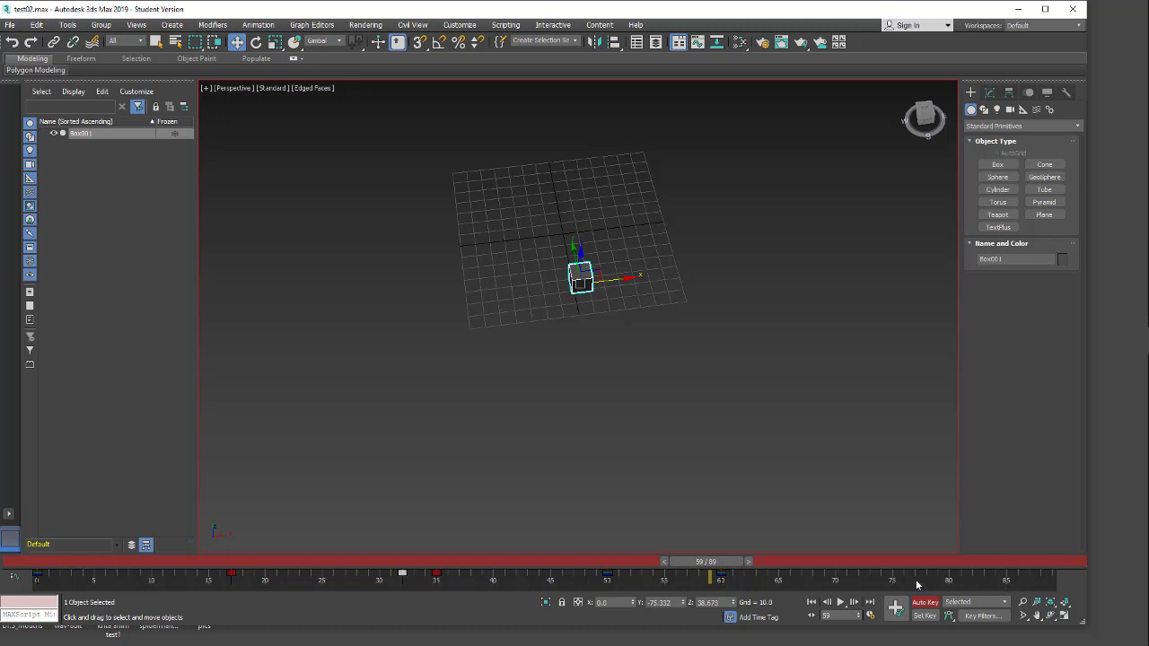
ctrl+alt+right_drag(860, 585, 726, 589)
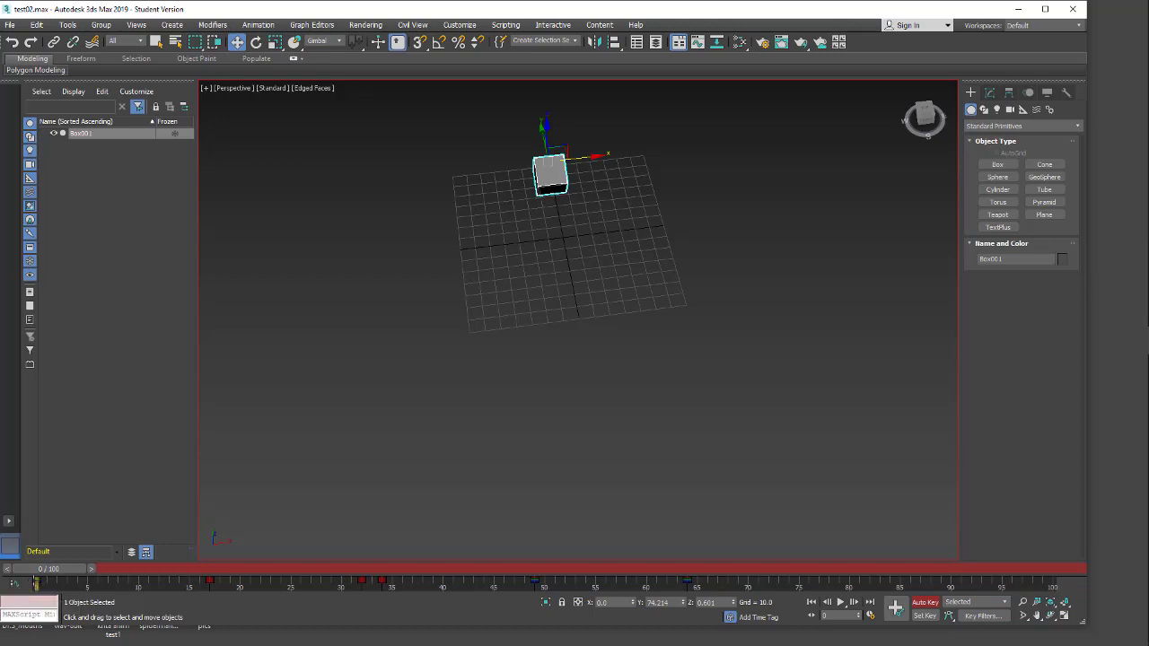
Move the last two keys on the timeline to frames 55 and 77, and turn off Auto Key at frame 55
drag(708, 581, 623, 589)
click(595, 588)
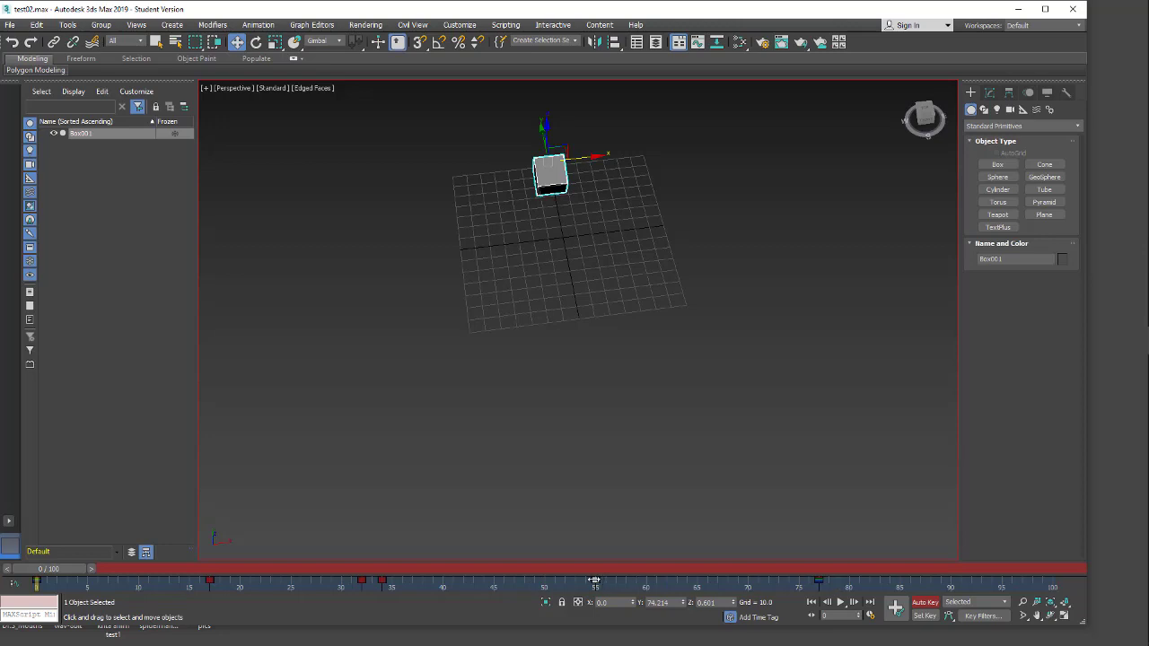
mouse_move(568, 569)
mouse_down()
mouse_move(527, 569)
mouse_move(595, 574)
mouse_move(470, 569)
mouse_move(585, 568)
mouse_up()
click(925, 602)
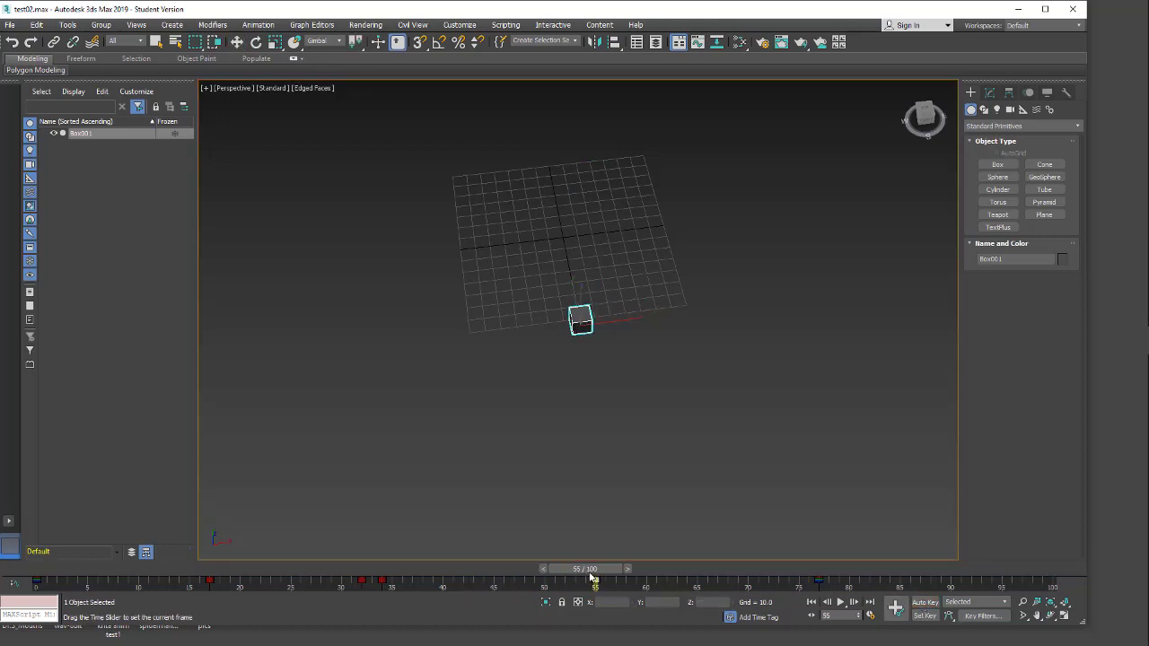
key(w)
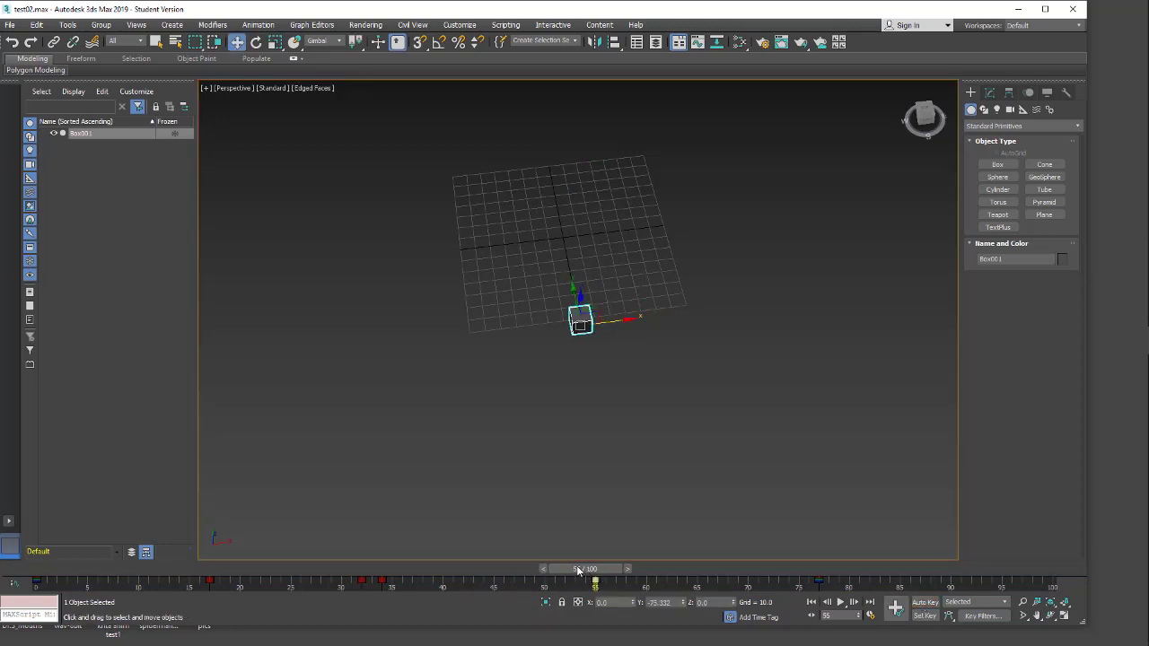
Copy the key at frame 55 to frame 90 on the timeline
mouse_move(584, 568)
mouse_down()
mouse_move(952, 574)
mouse_move(591, 579)
mouse_up()
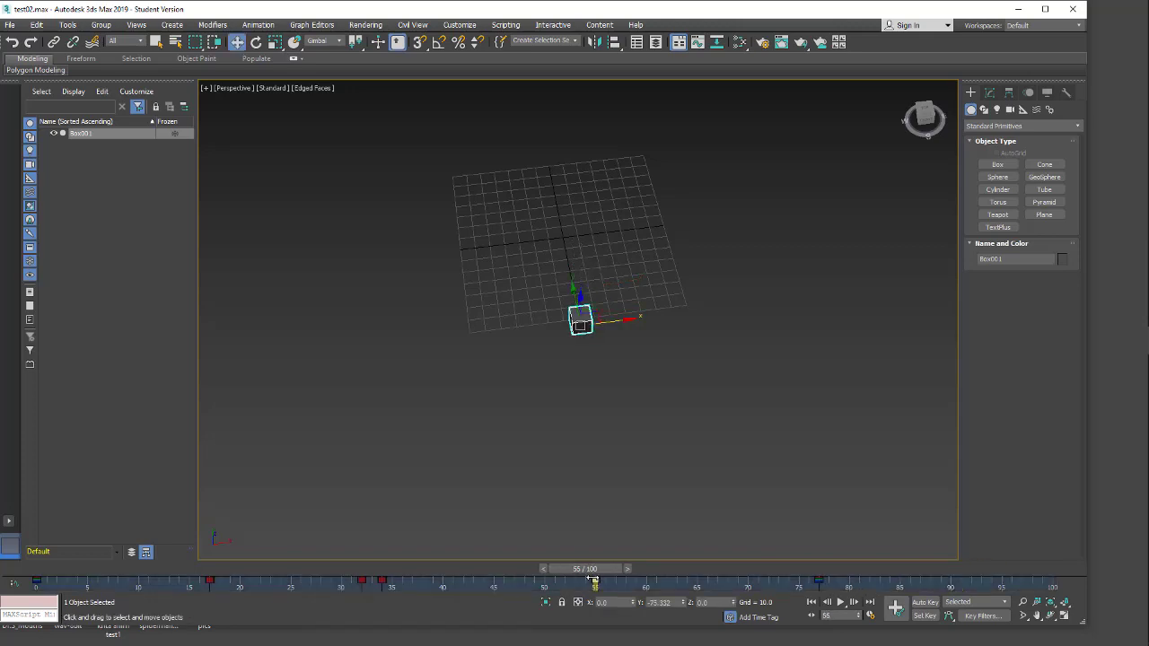
shift+drag(593, 578, 951, 588)
mouse_move(594, 571)
mouse_down()
mouse_move(951, 585)
mouse_move(602, 576)
mouse_up()
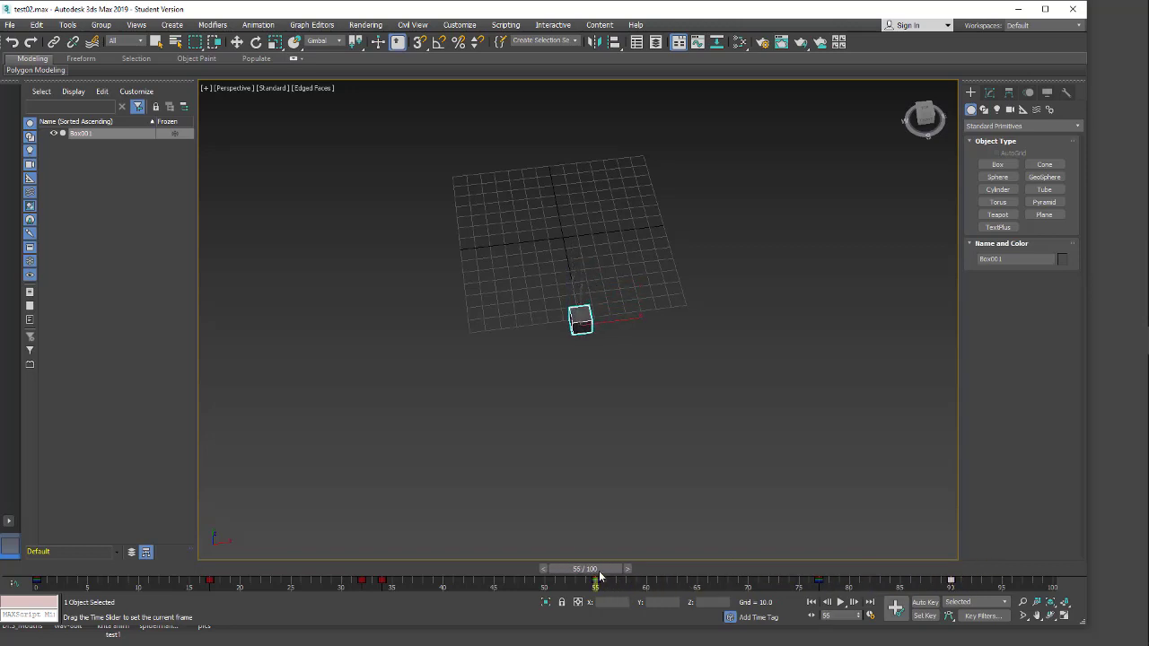
Move the last three keys 17 frames earlier on the timeline, to frames 38, 60 and 73, and scrub to frame 39
key(w)
click(950, 583)
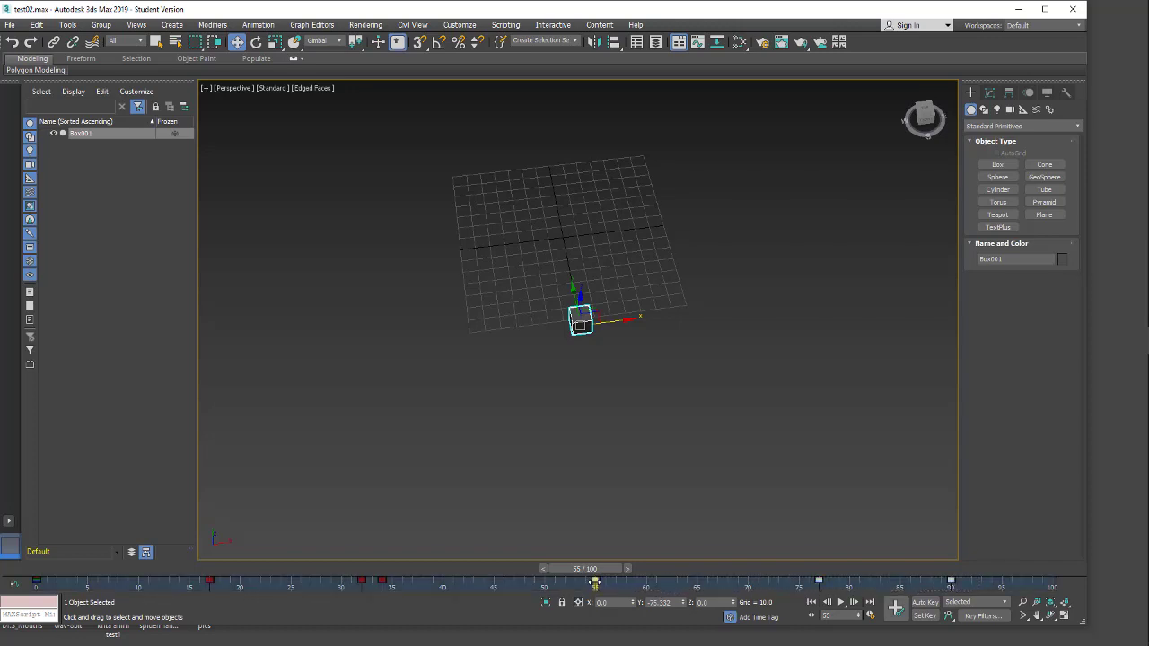
drag(594, 582, 424, 580)
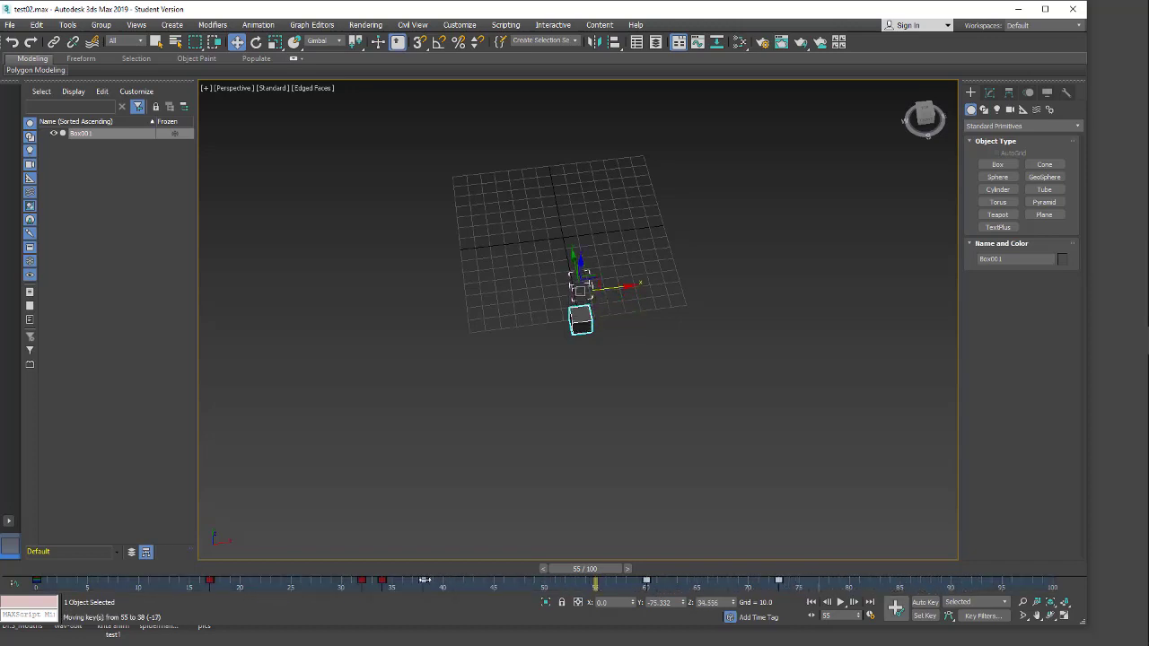
drag(579, 569, 429, 589)
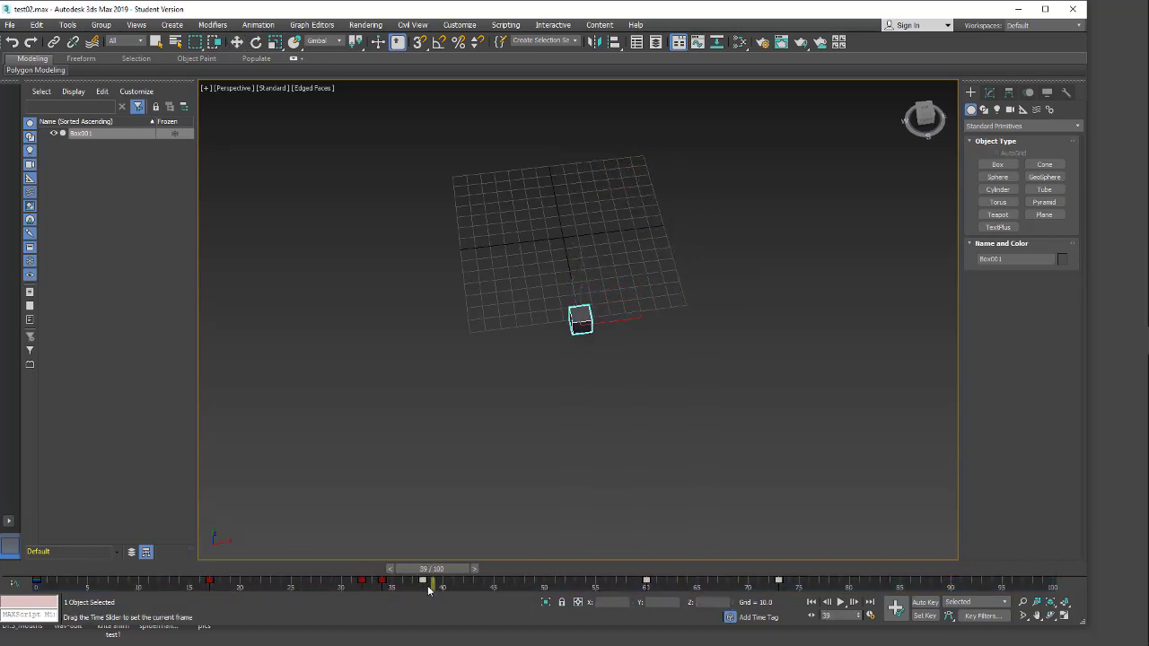
key(w)
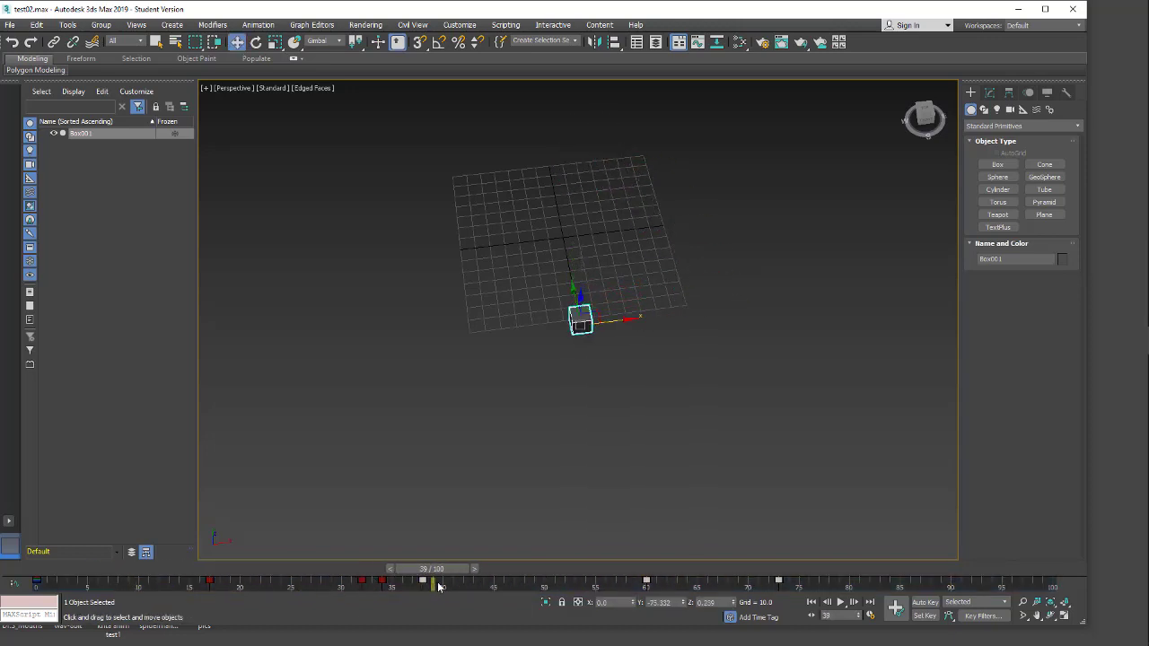
Move the key at frame 60 to frame 56 and the last key to frame 64
click(646, 580)
drag(646, 581, 605, 580)
drag(779, 581, 687, 581)
Enable Show Selection Range for the timeline's track bar
right_click(508, 585)
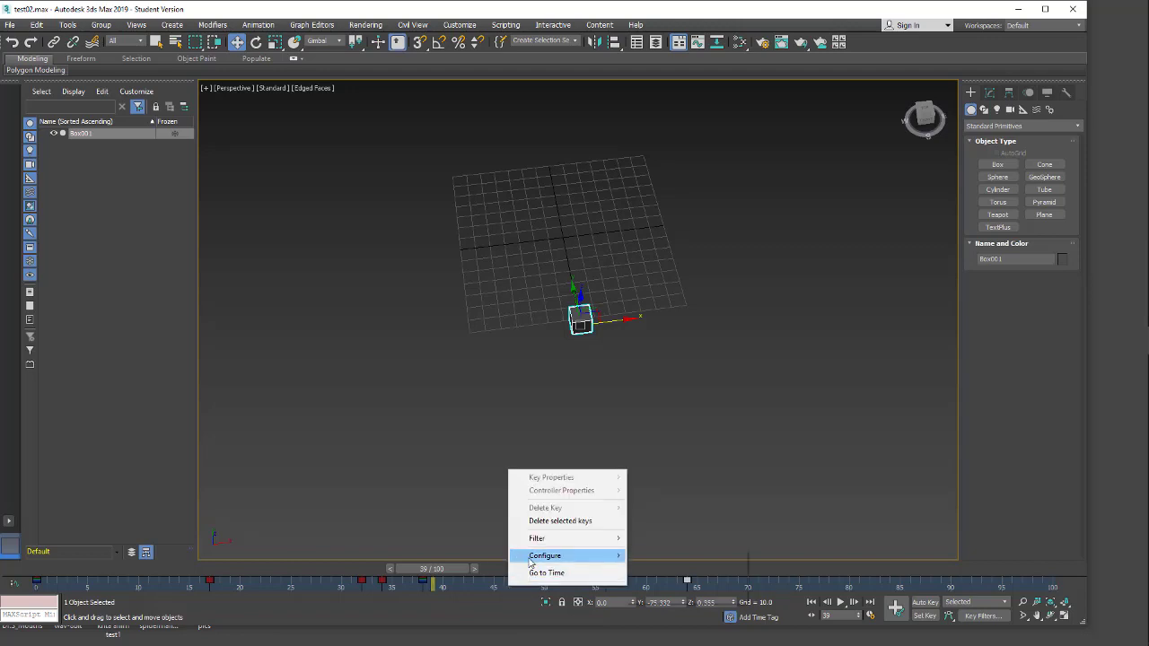
mouse_move(532, 560)
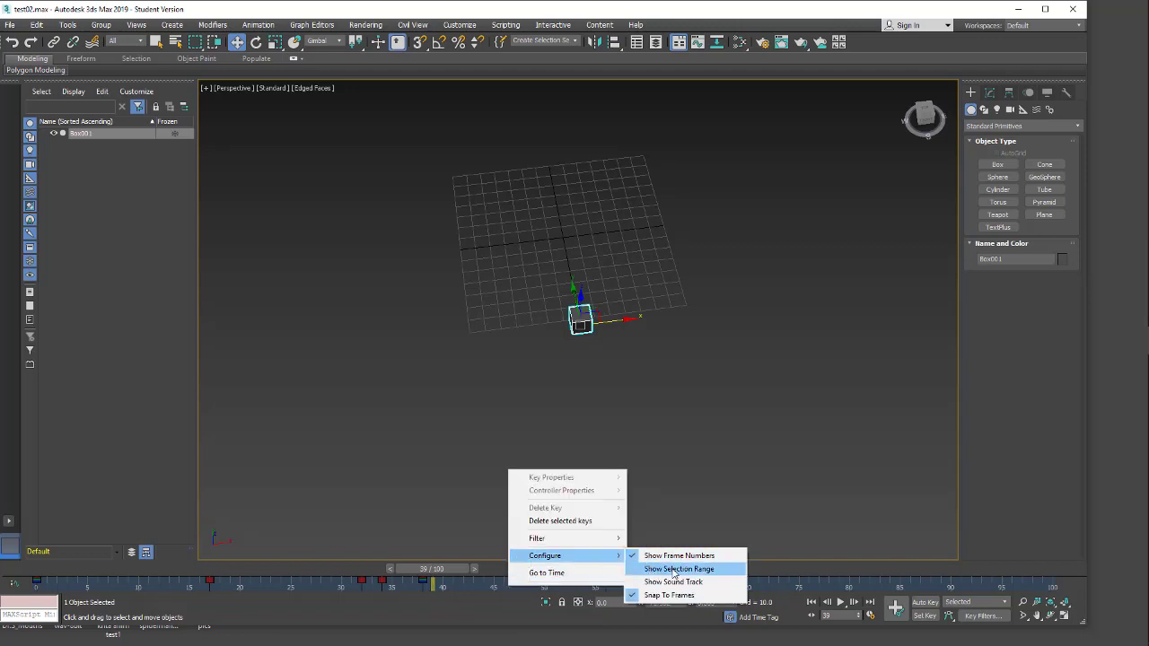
click(702, 570)
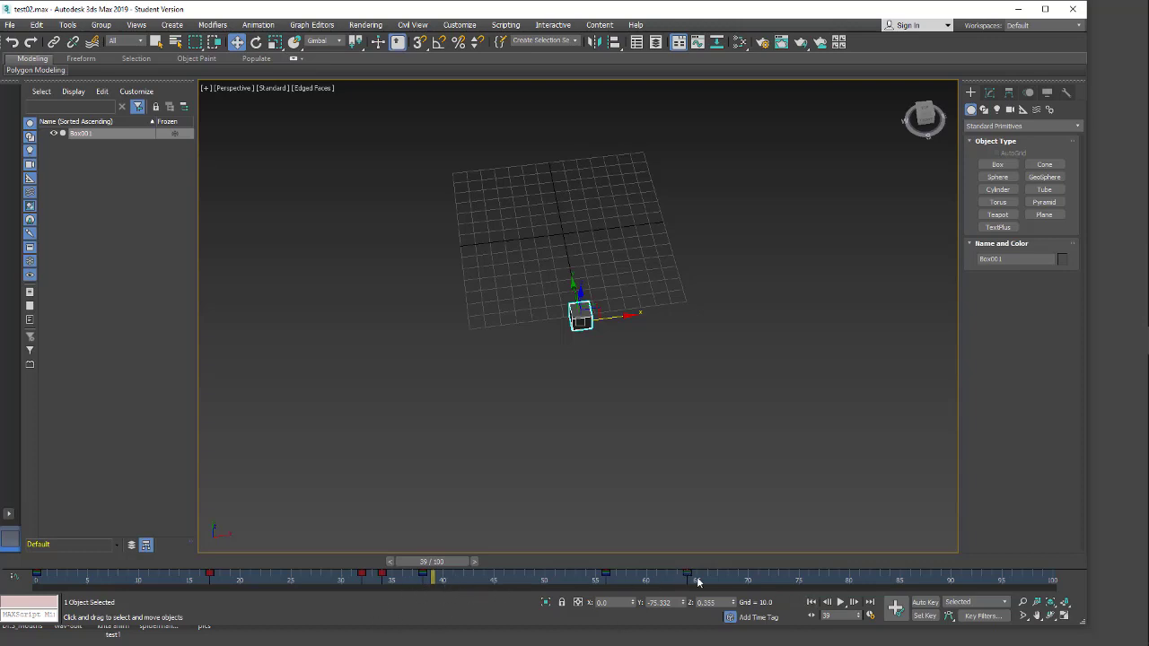
Select the last three keys, shift them one frame earlier, and rescale their selection range to span frames 43 to 65
drag(715, 578, 418, 580)
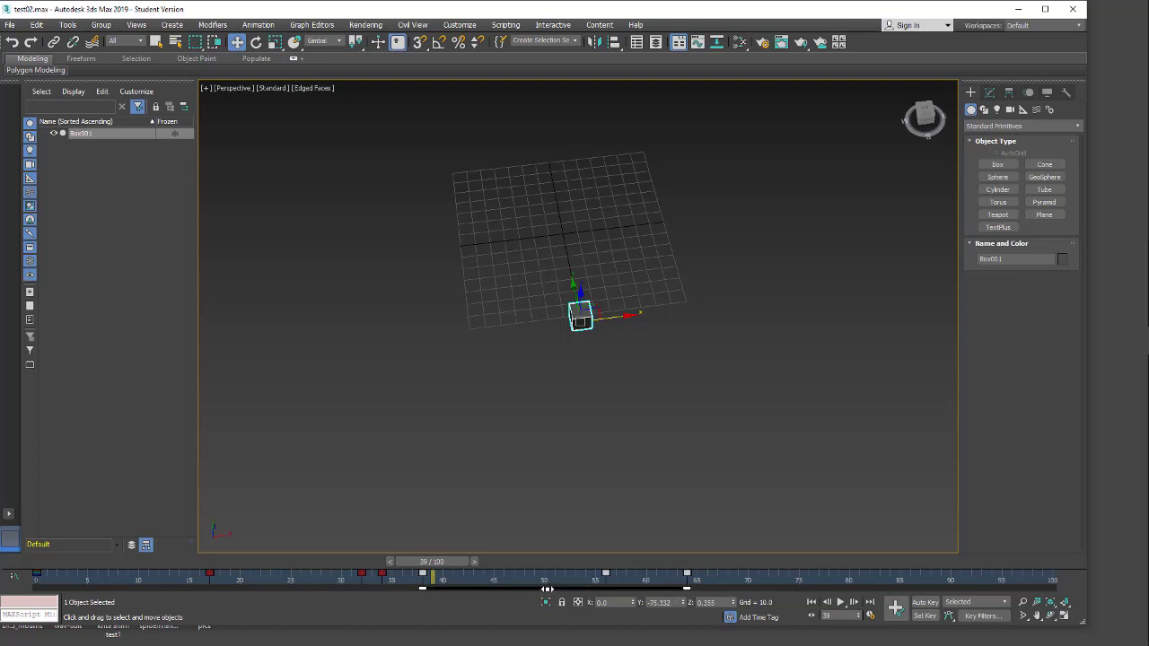
mouse_move(546, 588)
mouse_down()
mouse_move(515, 589)
mouse_move(668, 589)
mouse_move(536, 589)
mouse_up()
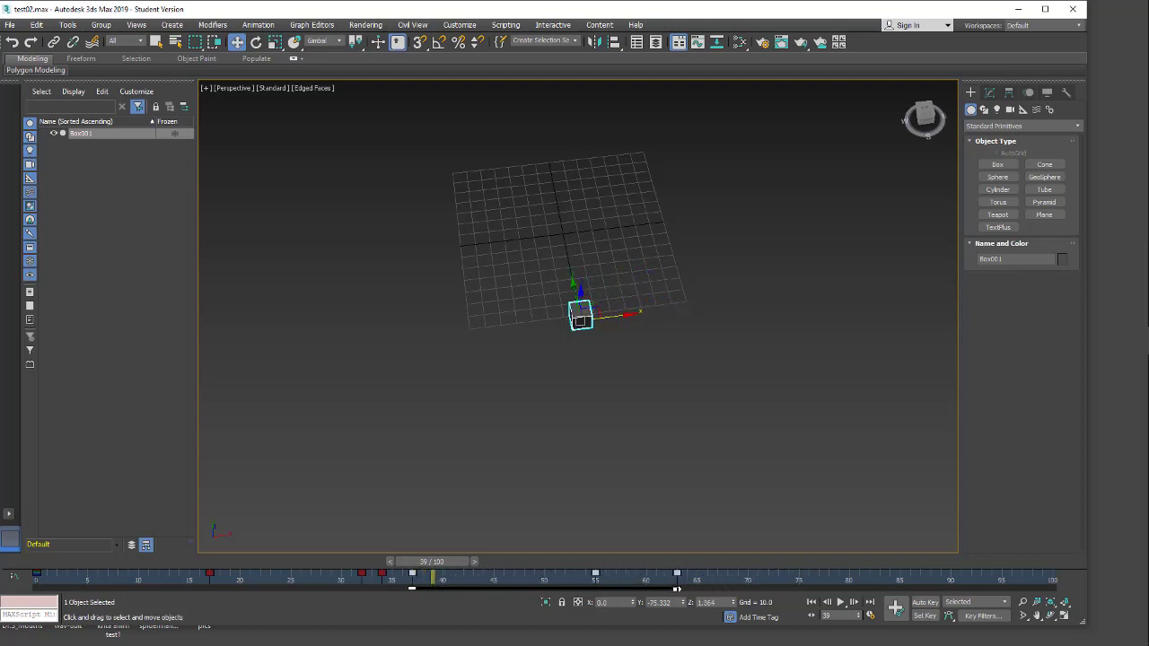
mouse_move(674, 588)
mouse_down()
mouse_move(588, 588)
mouse_move(696, 584)
mouse_up()
drag(412, 588, 473, 593)
right_click(509, 592)
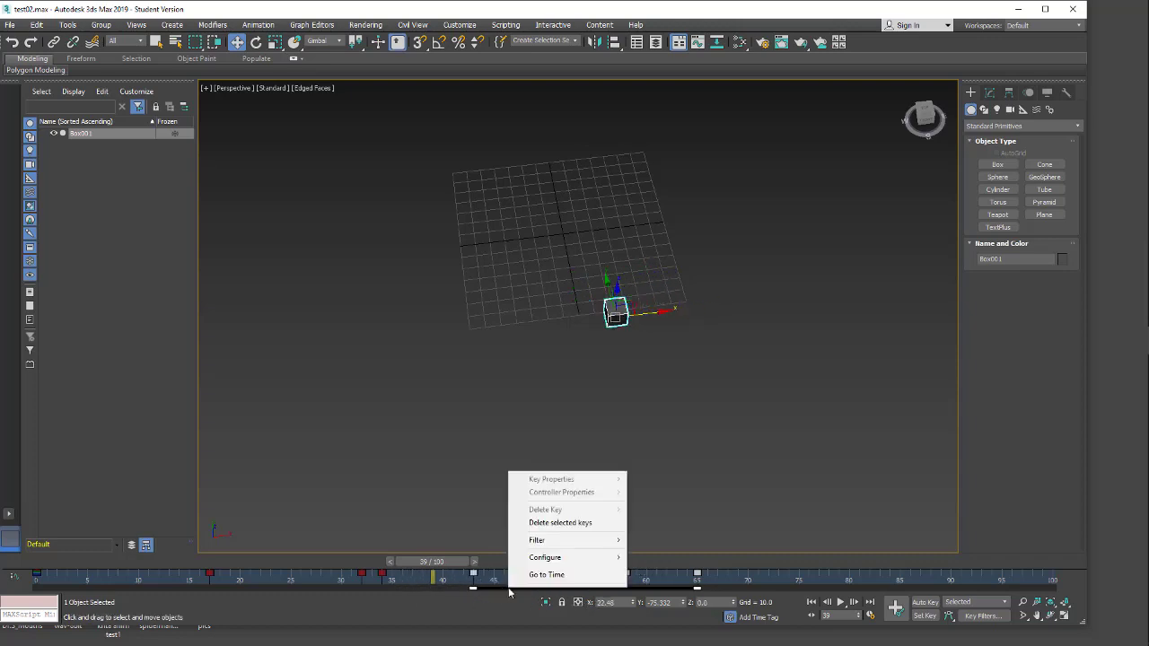
mouse_move(548, 557)
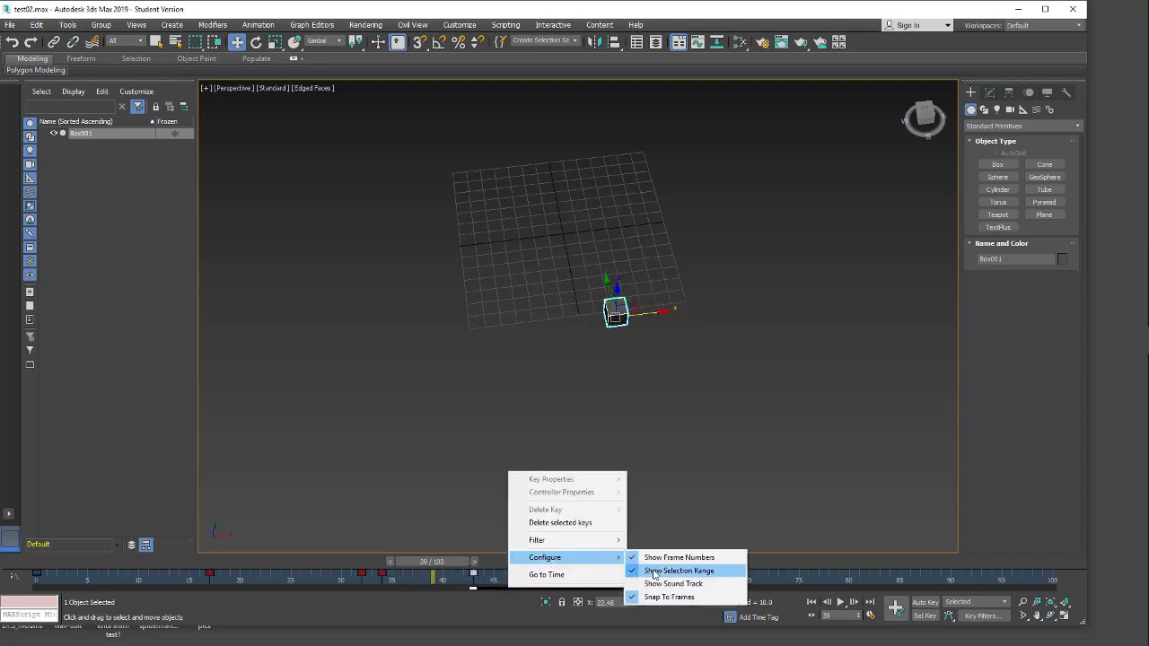
click(465, 610)
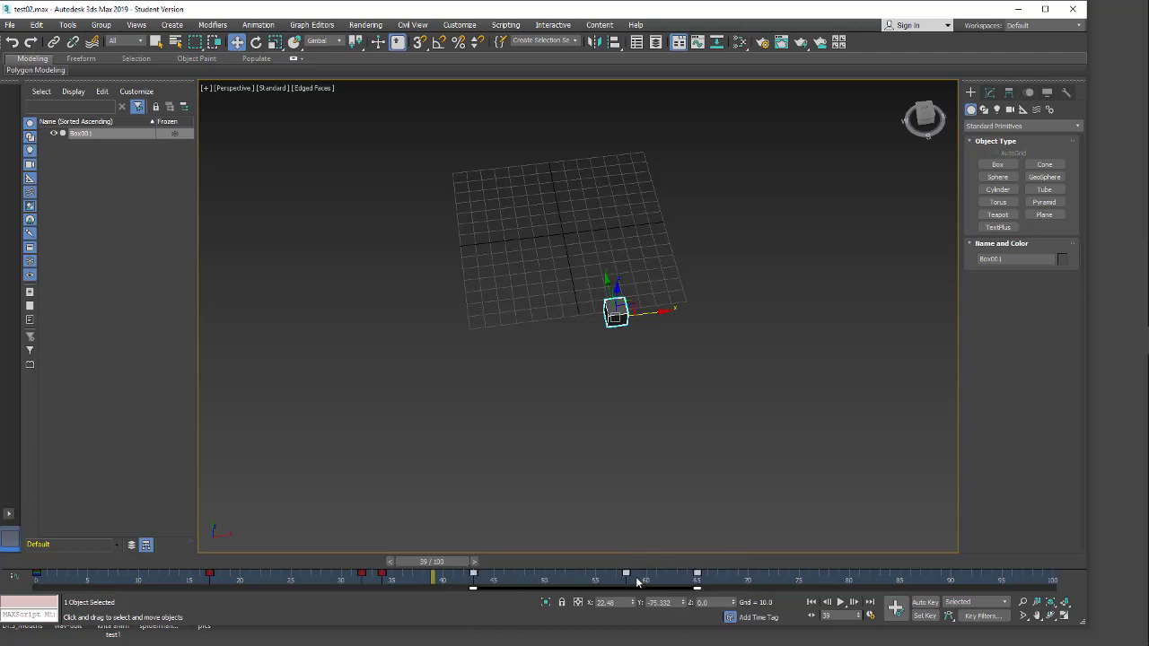